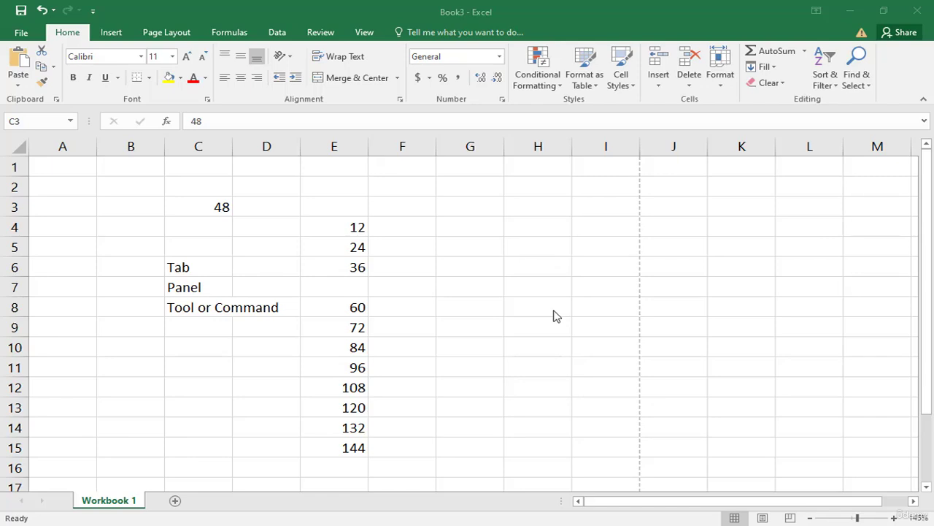
Close the Book3 workbook without saving its changes.
left_click(17, 35)
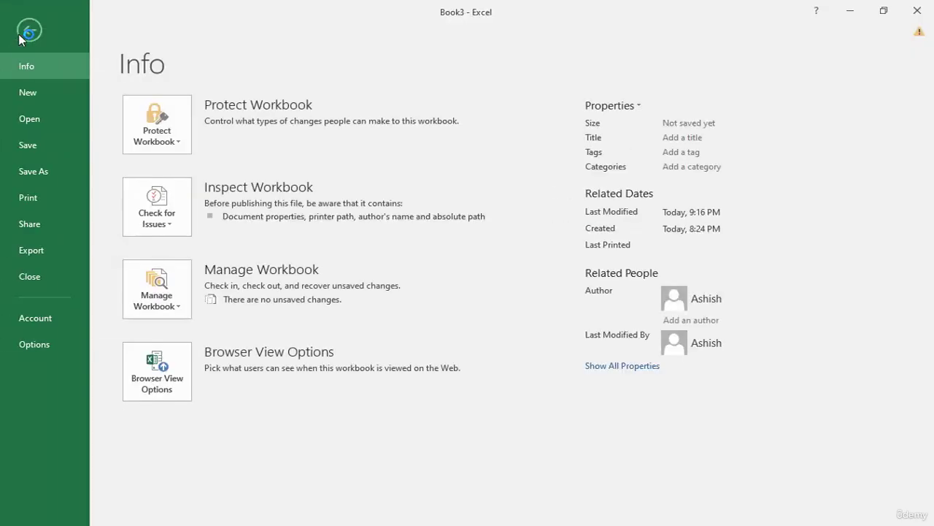
left_click(29, 276)
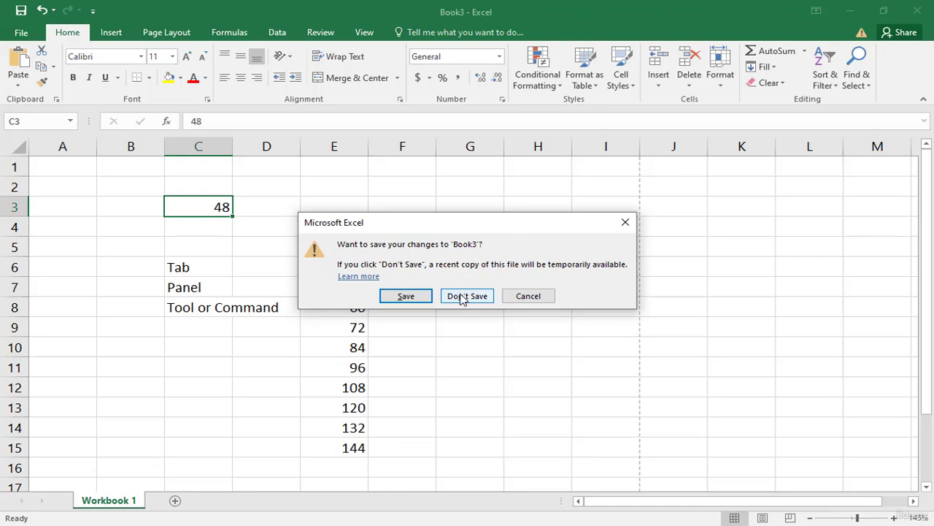
left_click(462, 301)
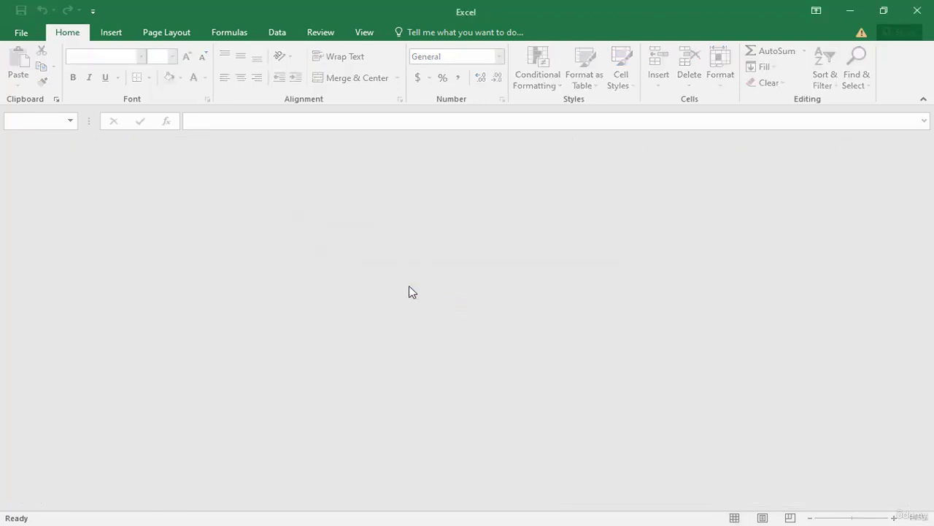
Create a new blank workbook.
left_click(20, 35)
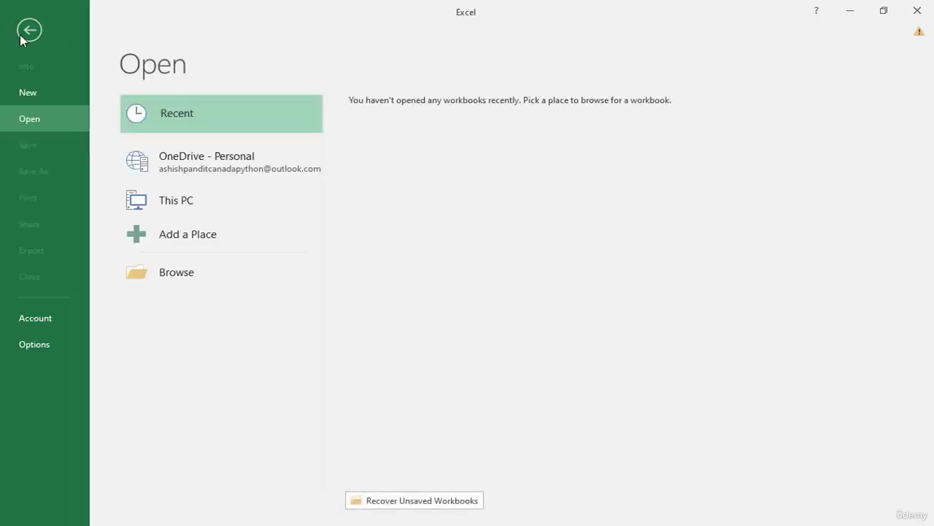
left_click(38, 91)
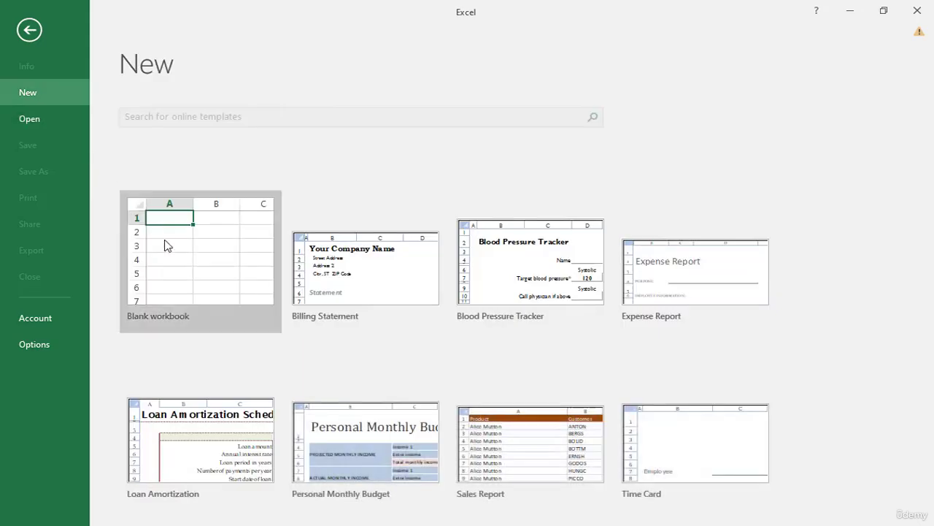
left_click(184, 278)
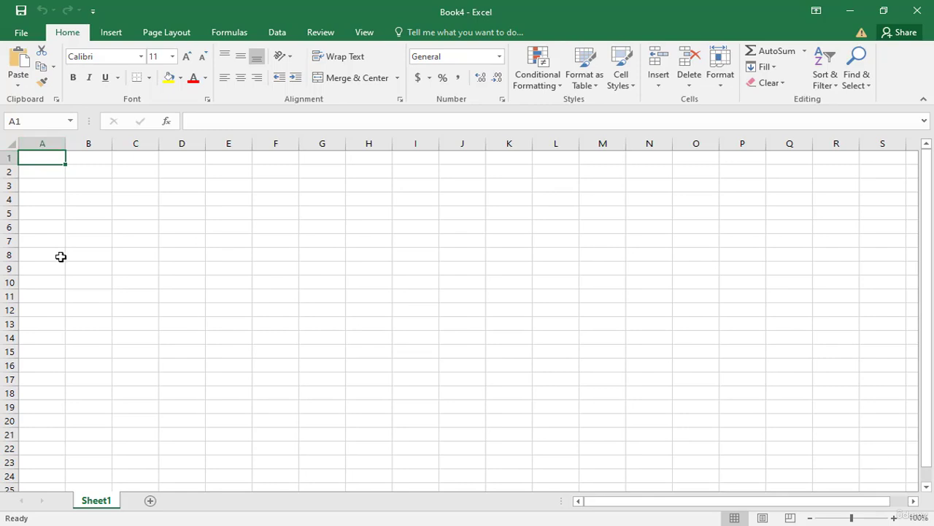
Enter the column headings "Sr. No." in cell A1 and "Months" in cell B1.
type("S")
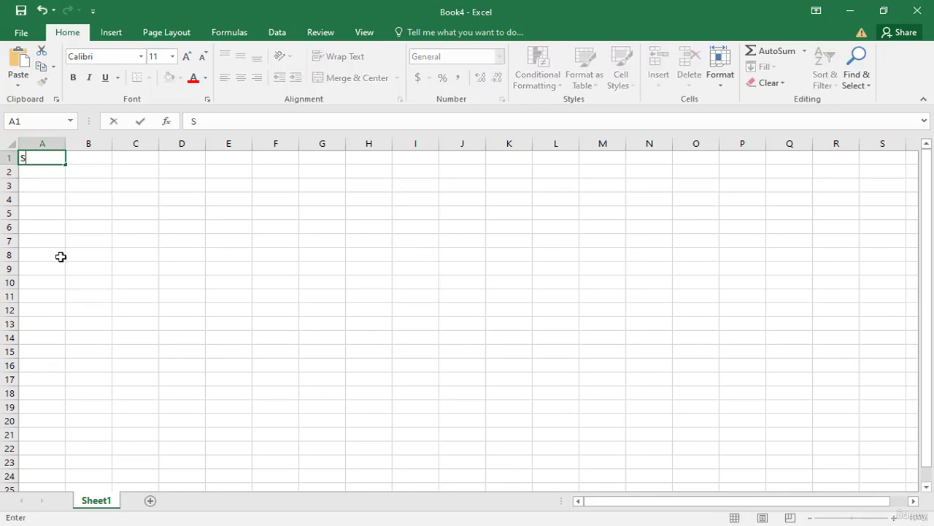
type("r. No.")
key("Return")
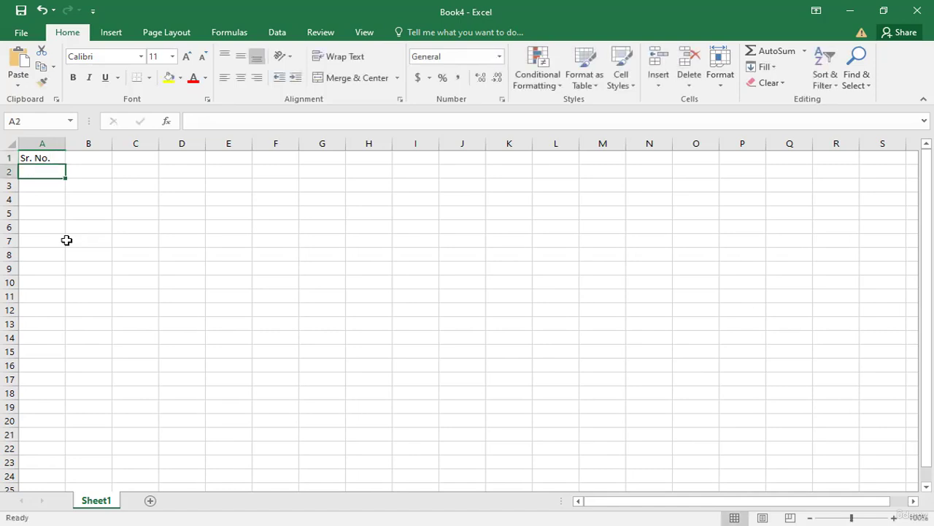
key("Right")
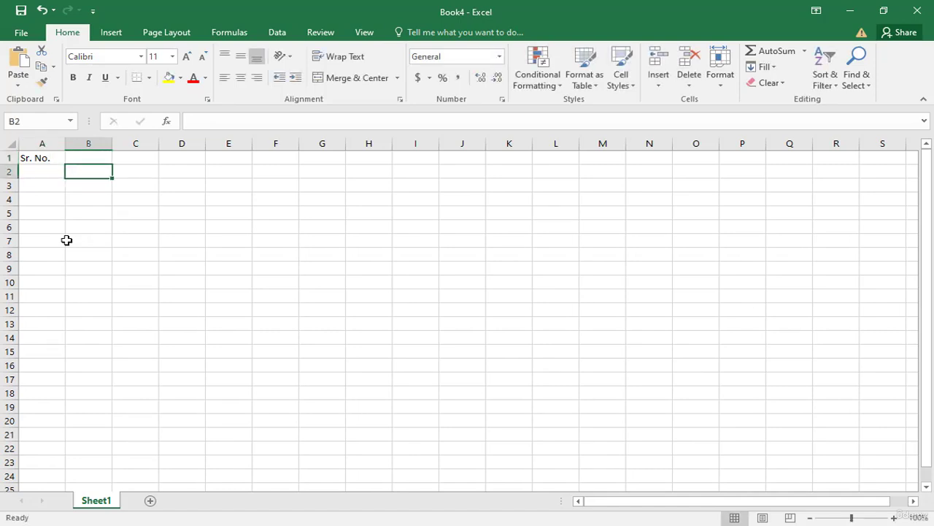
key("Up")
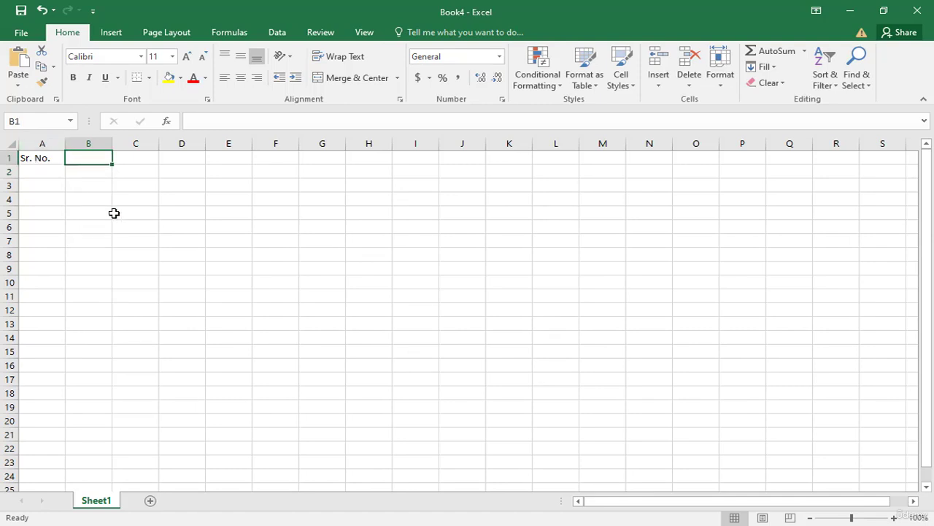
type("Month")
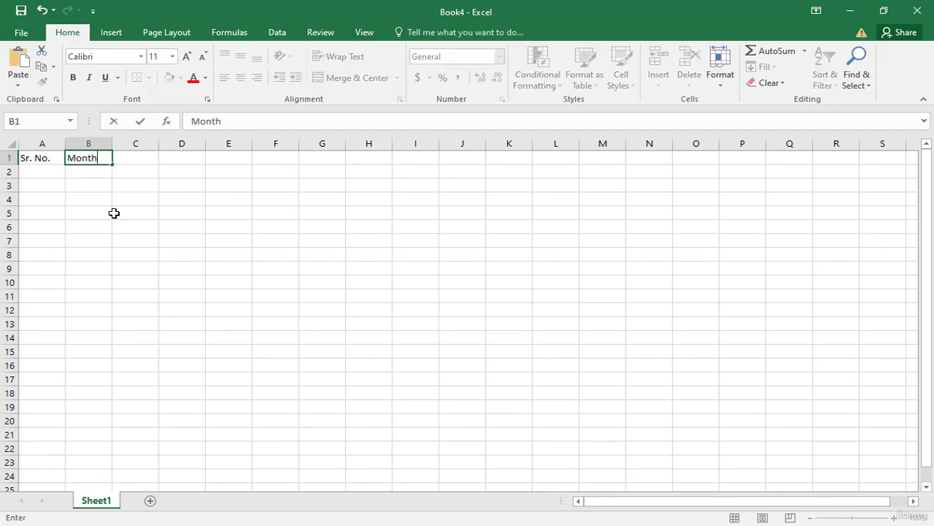
type("s")
key("Tab")
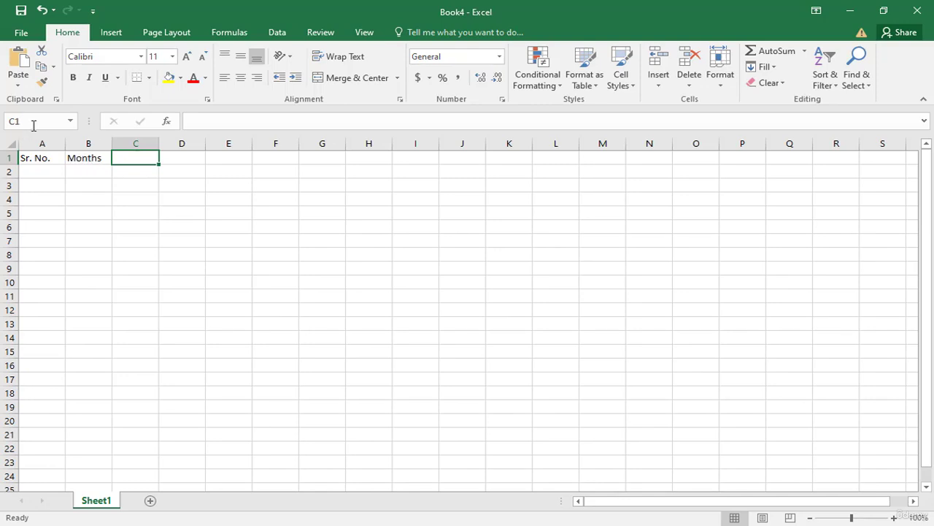
Enter the column headings "Sales", "Expenses" and "Profit" in cells C1, D1 and E1.
type("Sales")
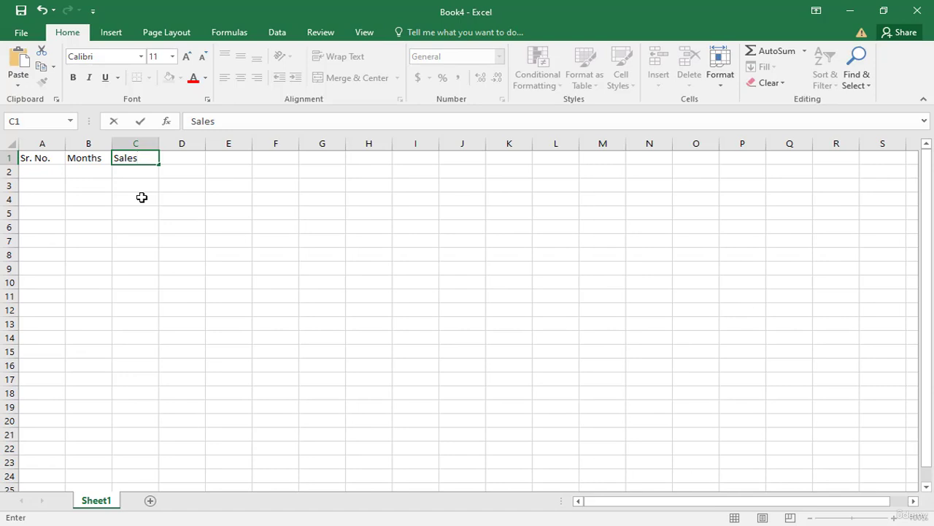
key("Tab")
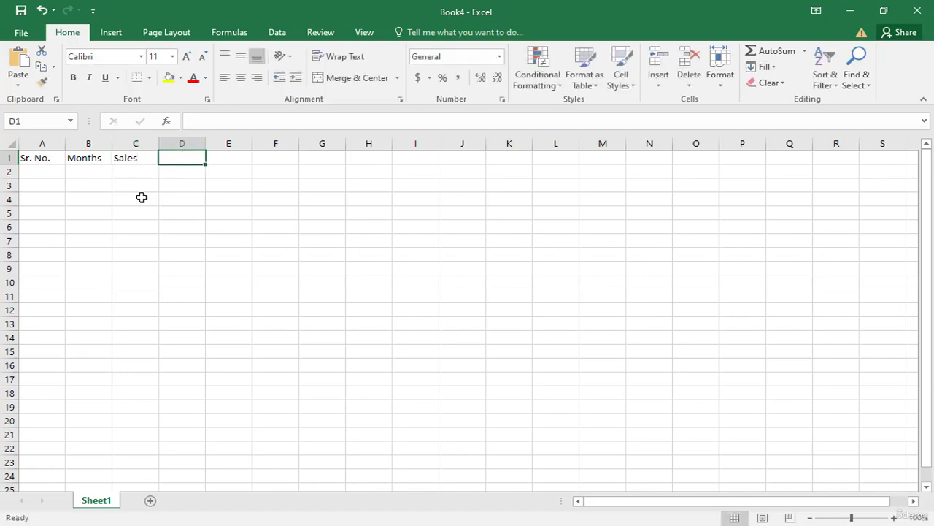
type("Expe")
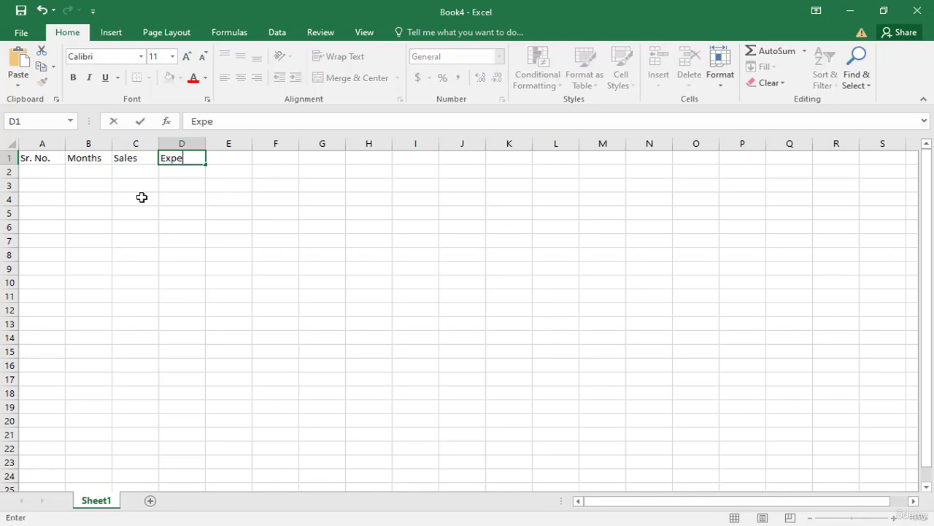
type("nses")
key("Tab")
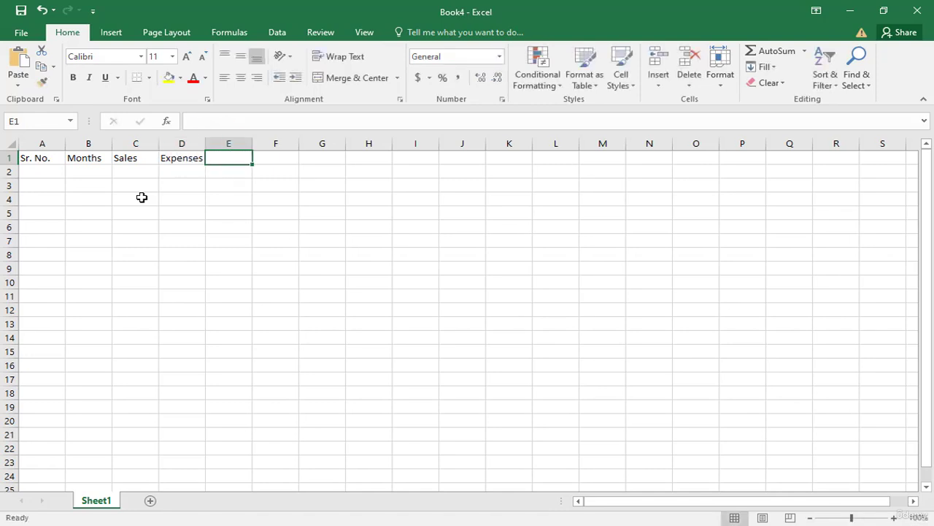
type("Profit")
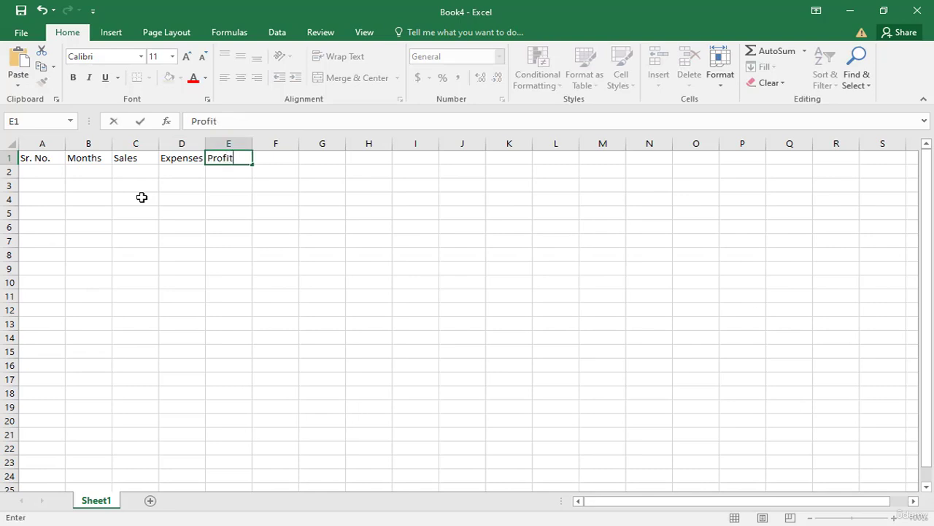
key("Tab")
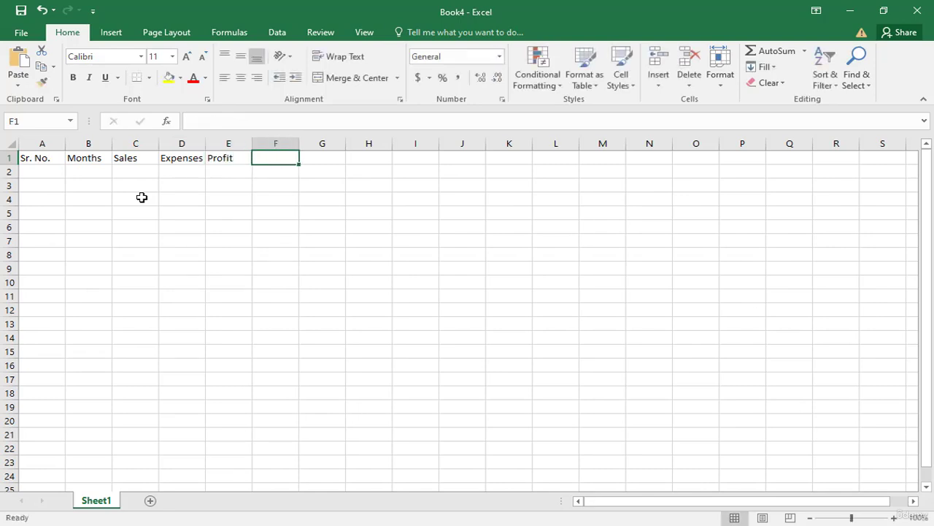
Number the rows under Sr. No. by entering 1 and 2 and filling the series down to 12 in A13.
left_click(42, 170)
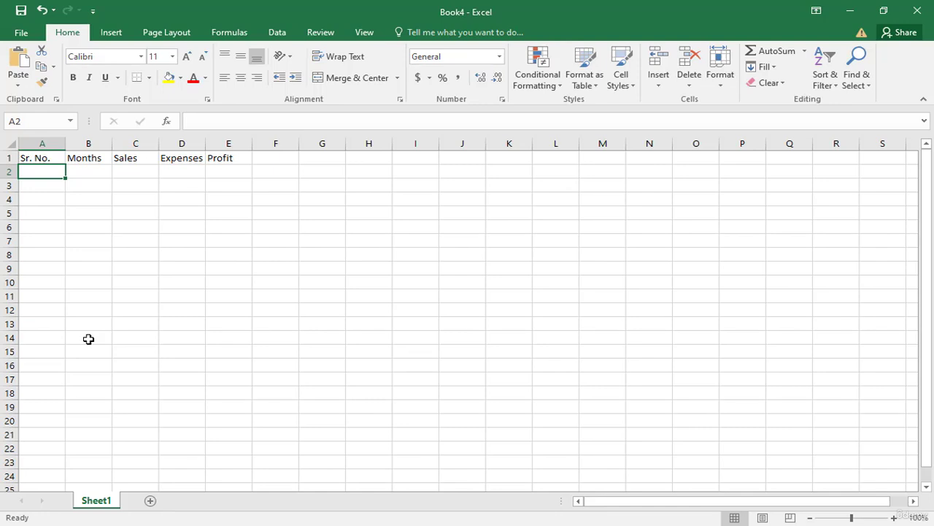
type("1")
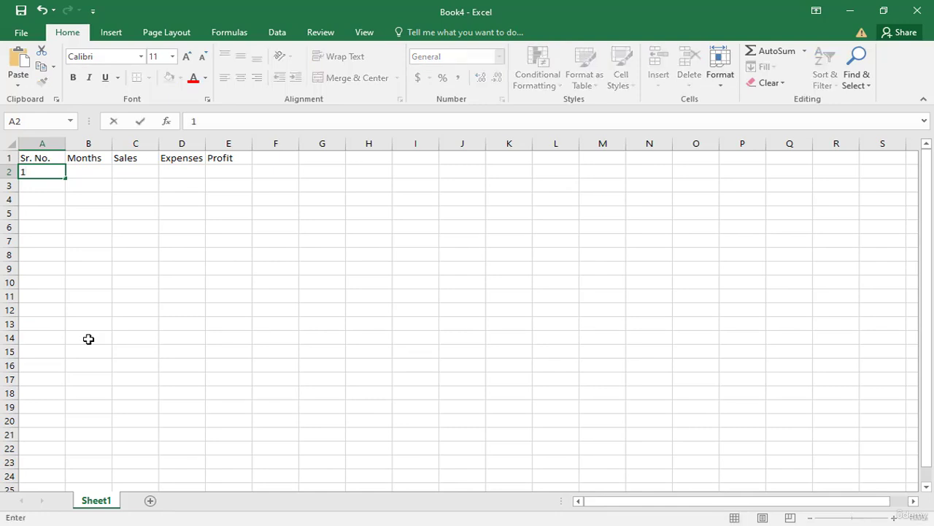
key("Return")
type("2")
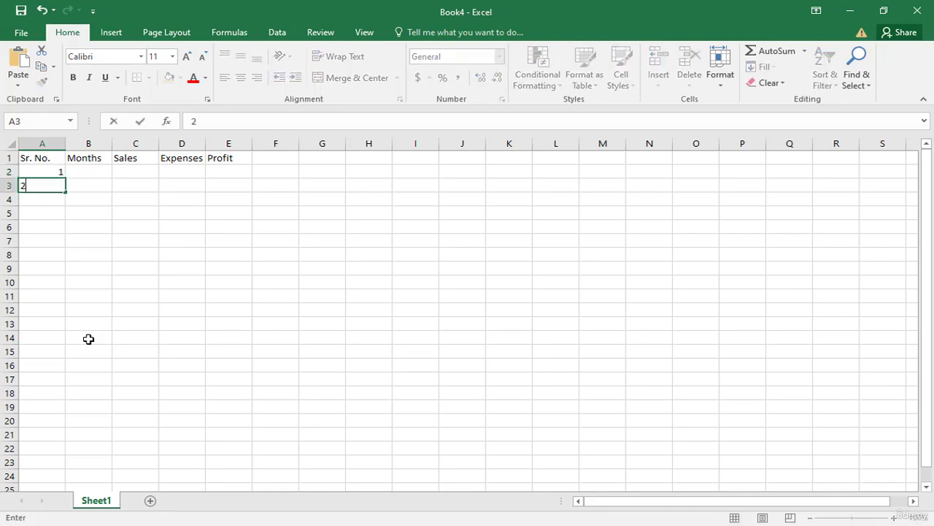
key("Return")
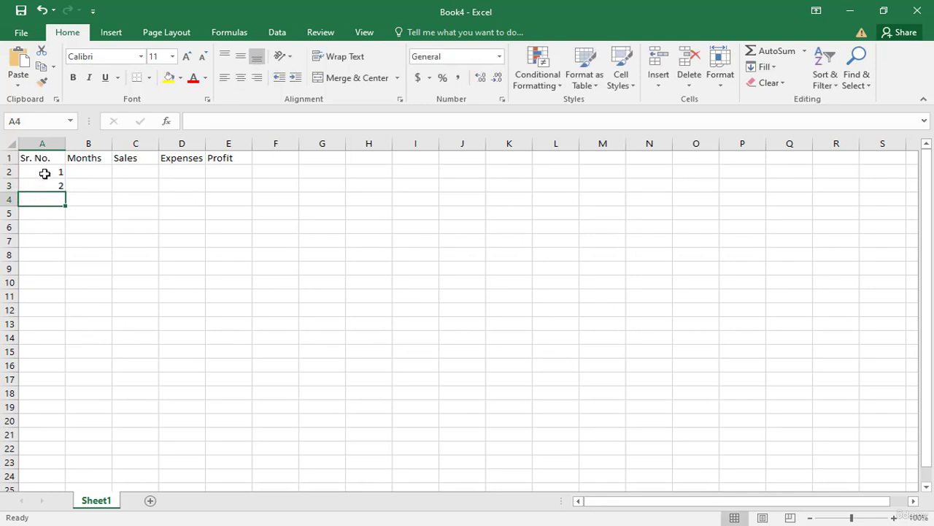
left_click_drag(48, 172, 49, 186)
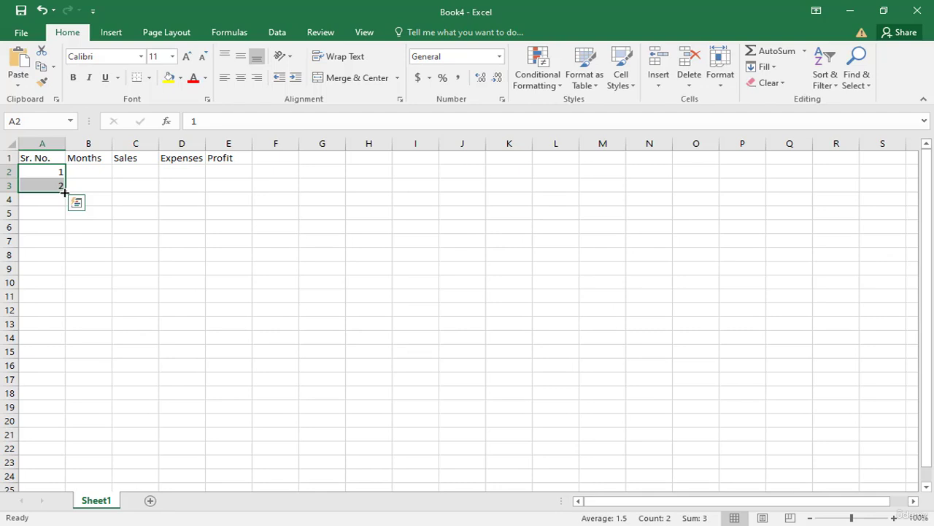
left_click_drag(64, 192, 57, 326)
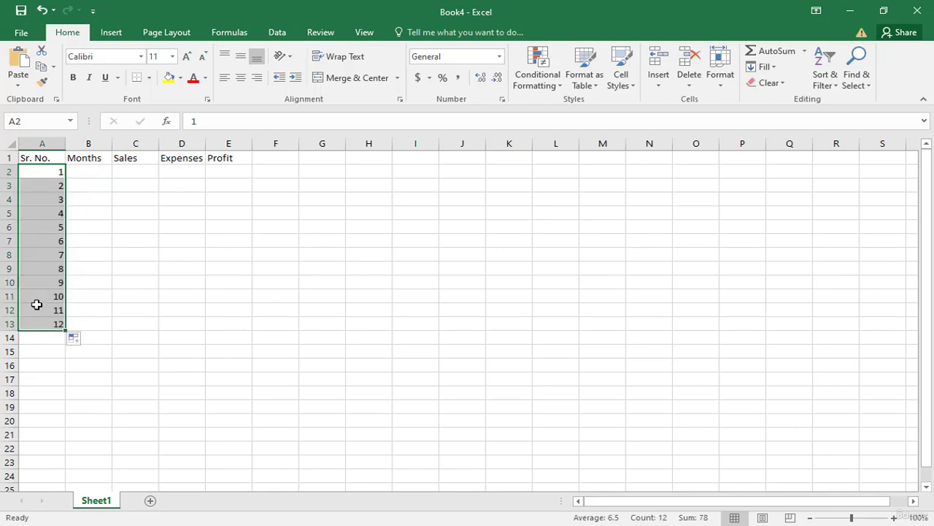
Fill the Months column by entering Jan and Feb from B2 and extending the series down to Dec in B13.
left_click(93, 173)
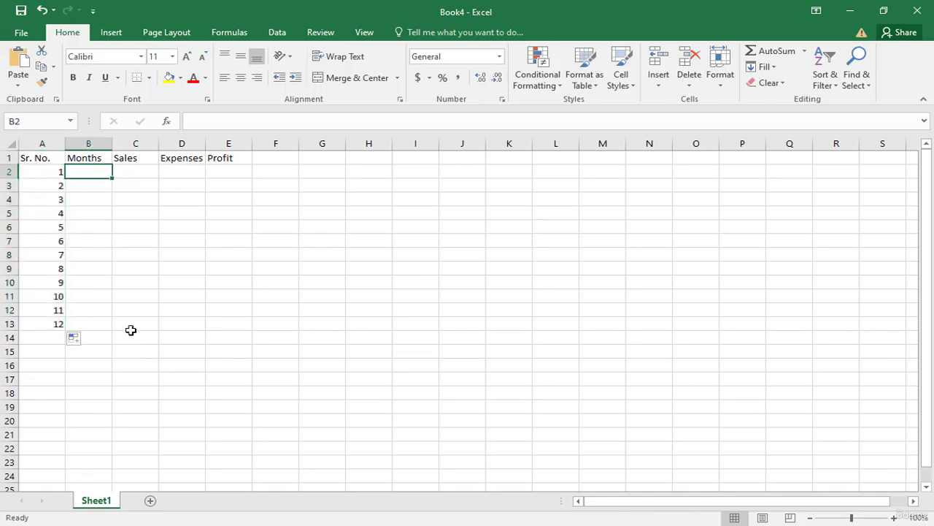
type("Jan")
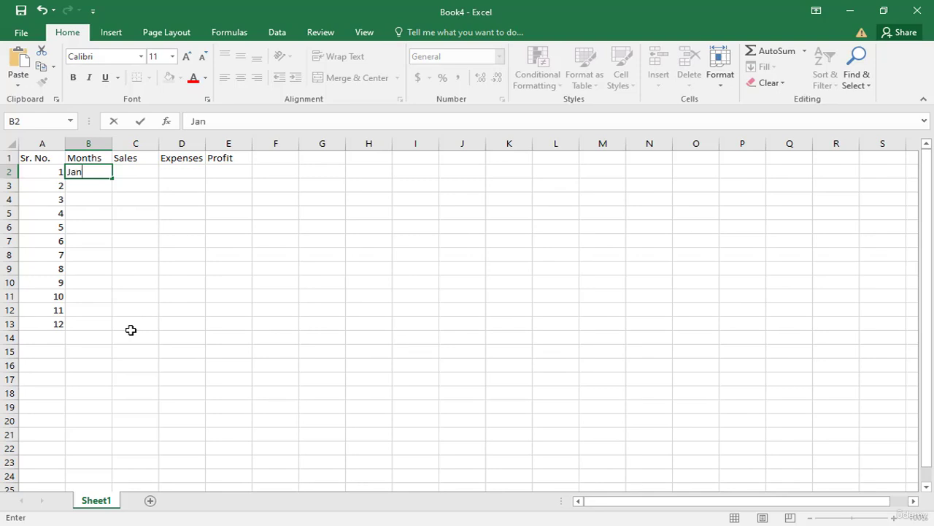
key("Return")
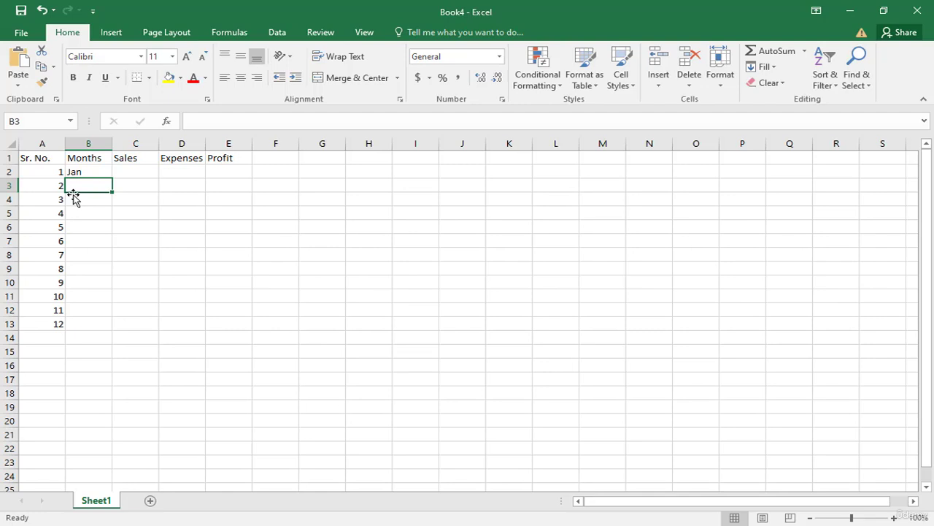
type("Feb")
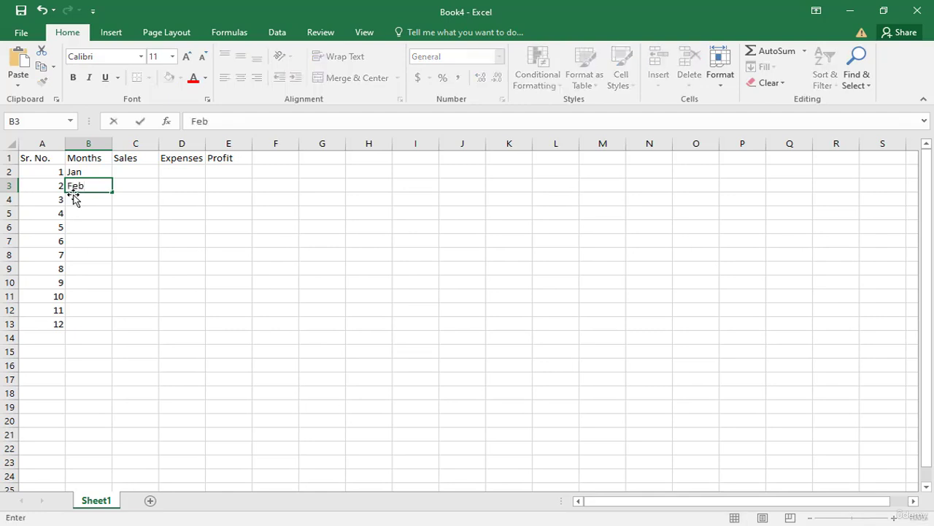
key("Return")
left_click_drag(106, 173, 102, 326)
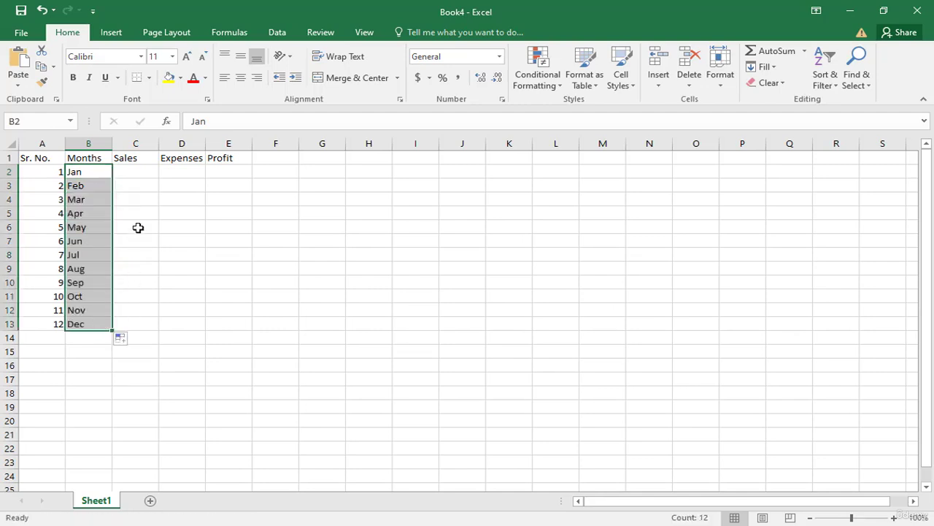
Enter the Sales figures 1500, 2000 and 2500 for Jan to Mar in cells C2 to C4.
left_click(130, 172)
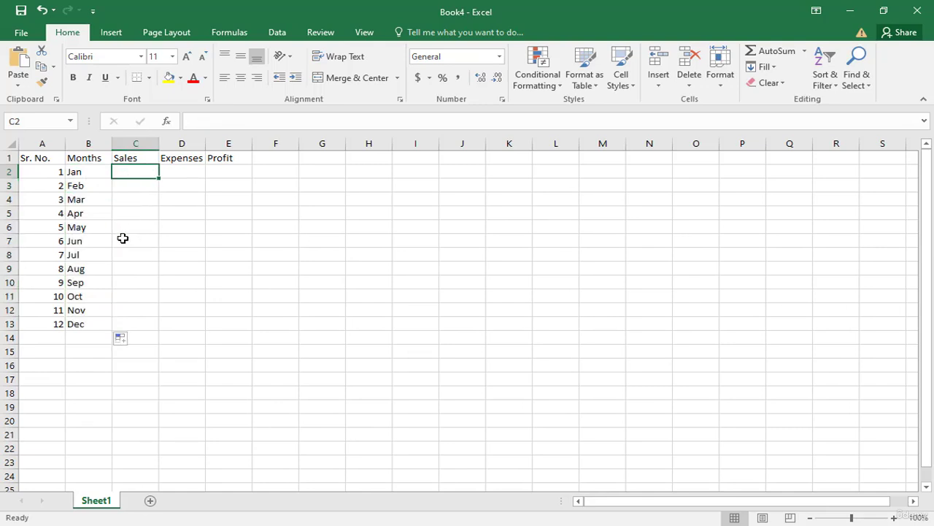
type("1")
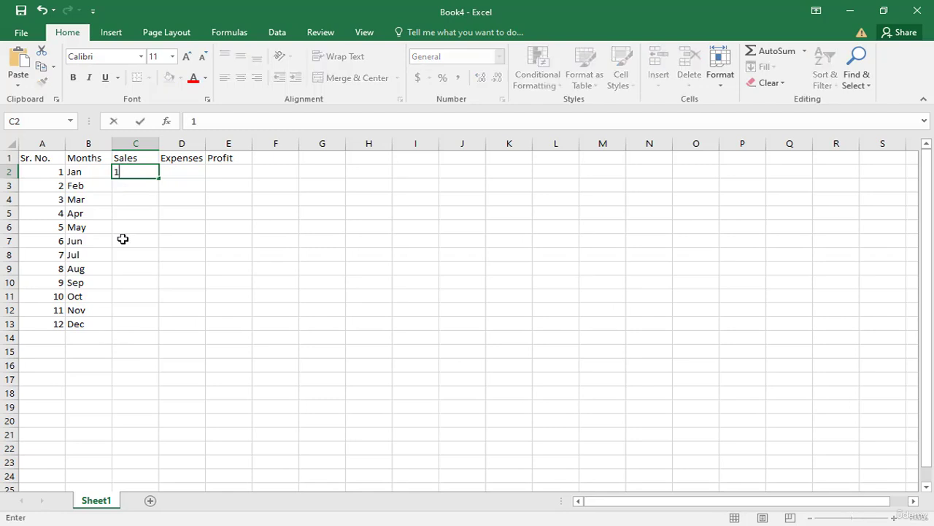
type("500")
key("Return")
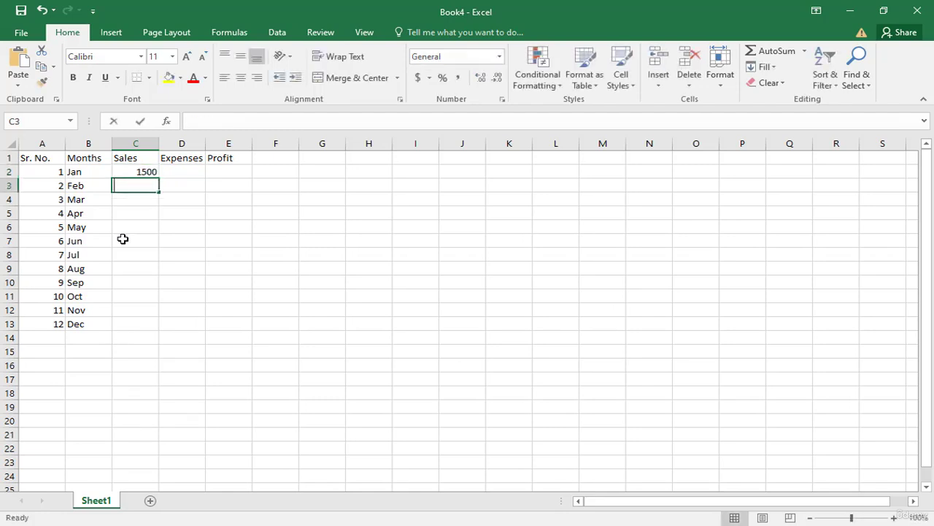
type("200")
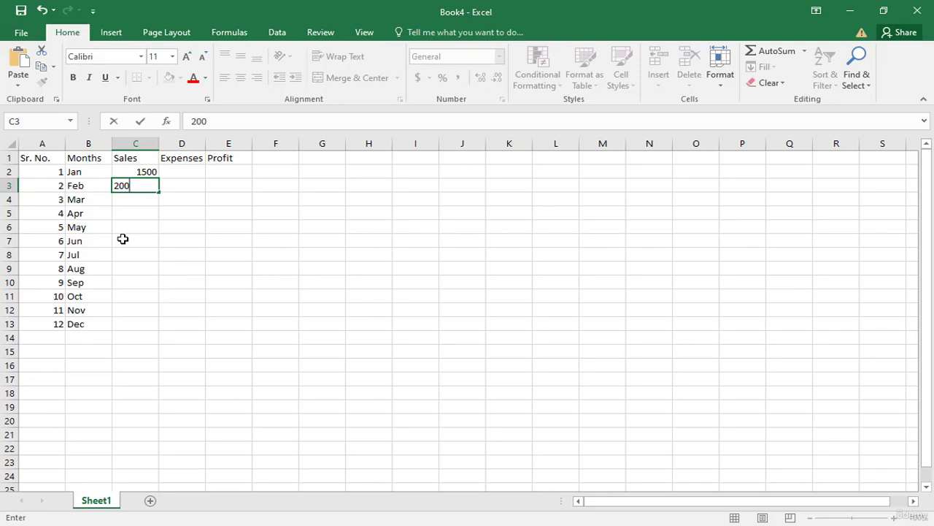
type("0")
key("Return")
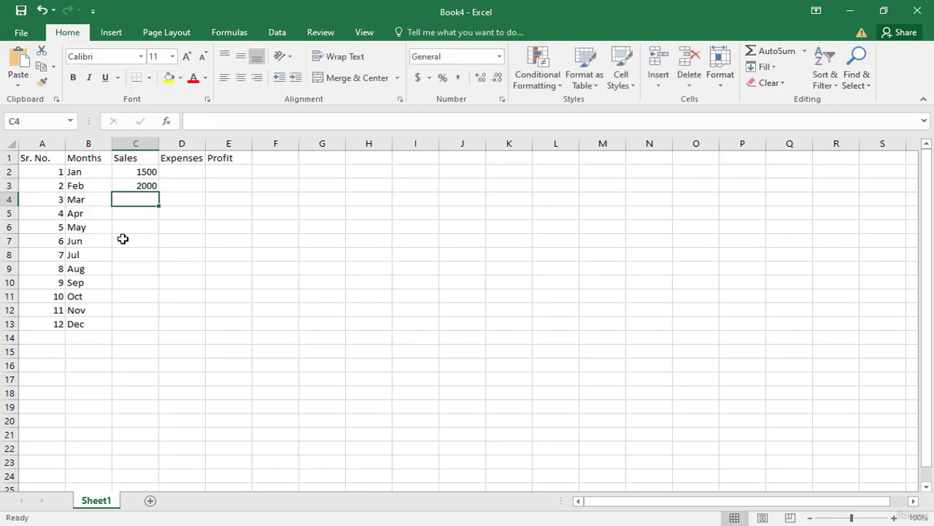
type("2500")
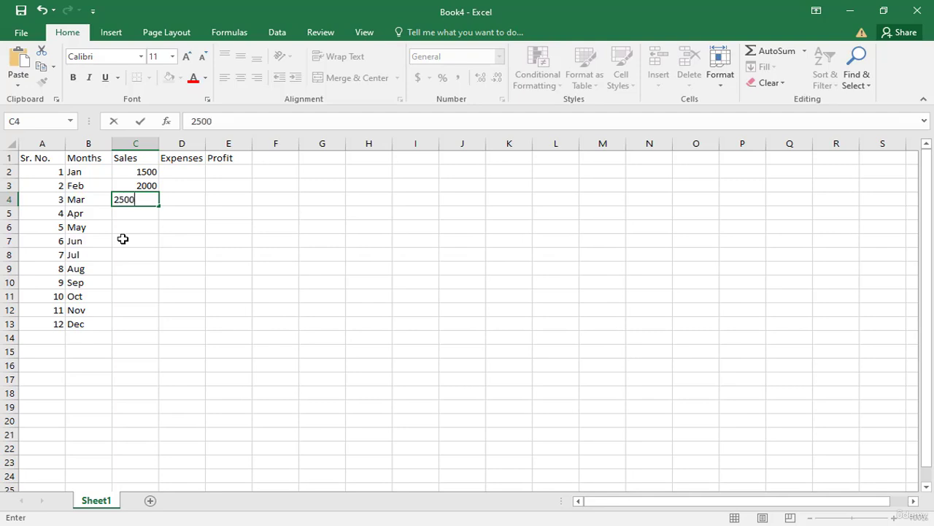
key("Return")
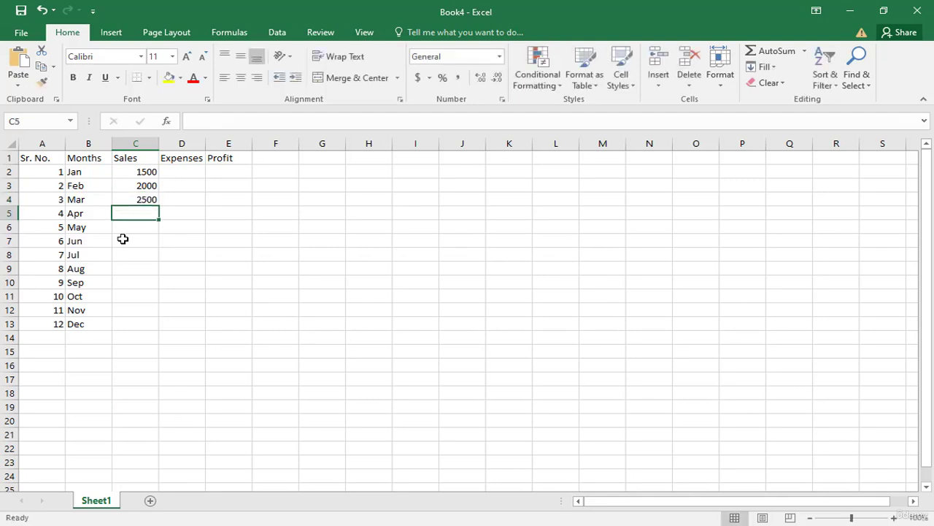
Enter the Sales figures 2100, 3100 and 2365 for Apr to Jun in cells C5 to C7.
type("2100")
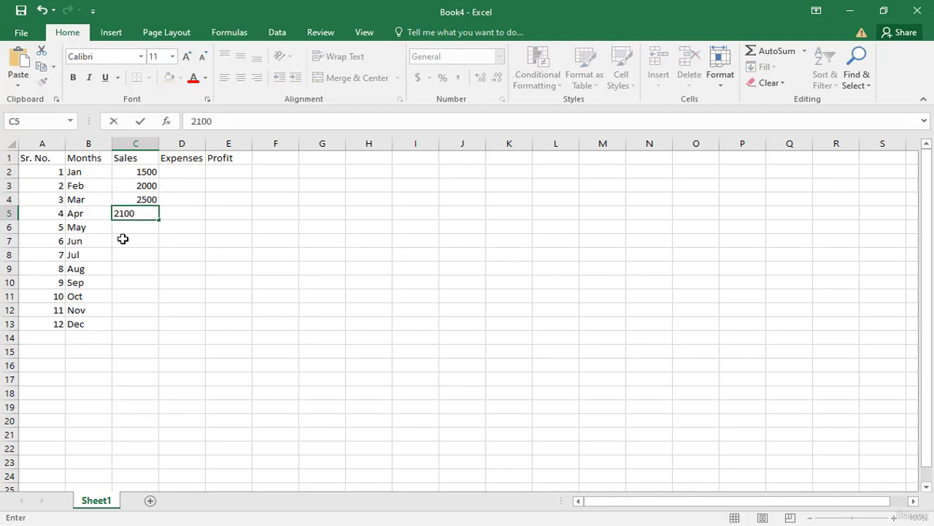
key("Return")
type("3")
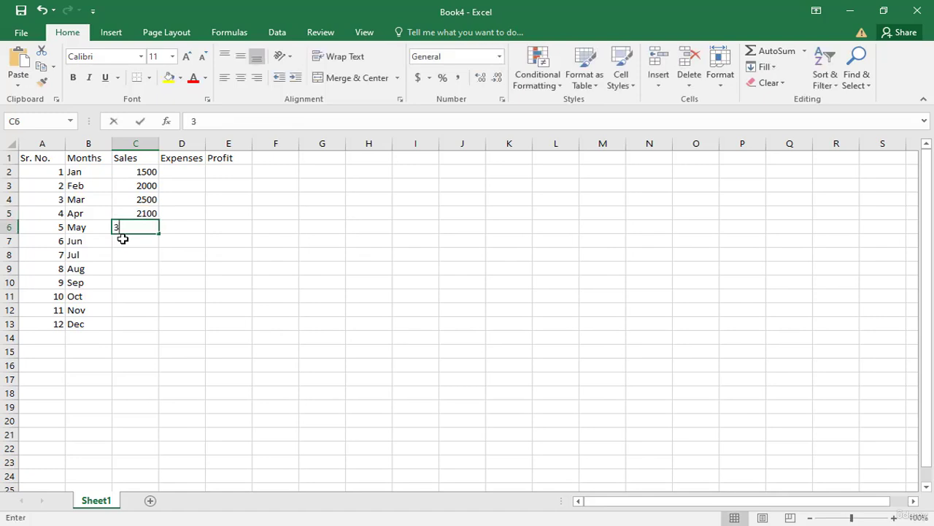
type("100")
key("Return")
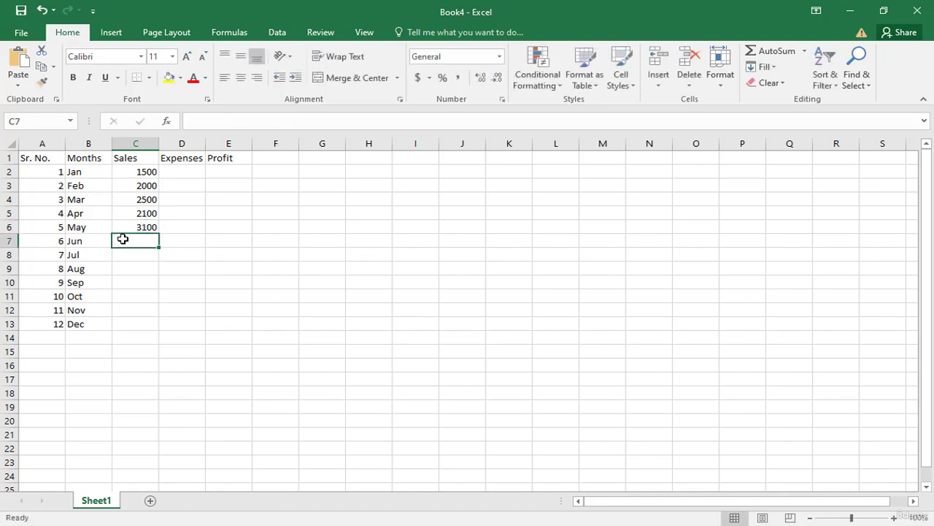
type("2365")
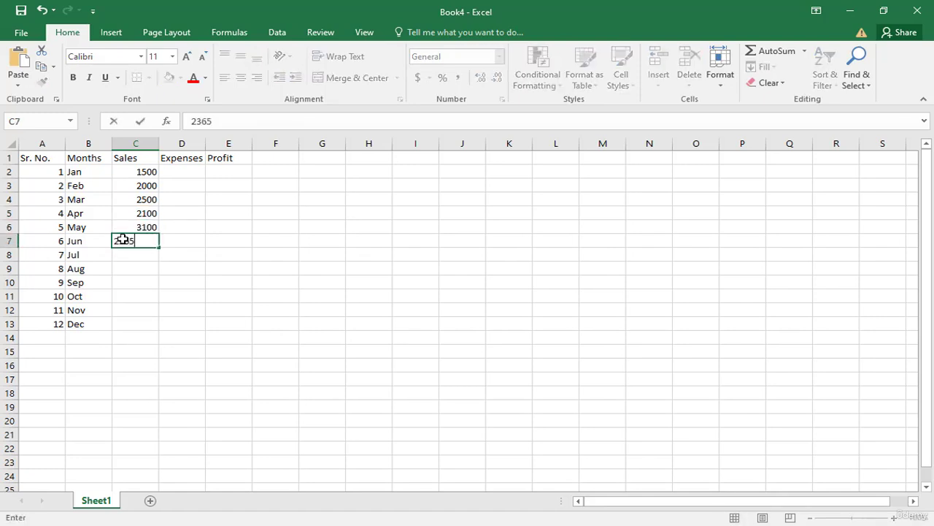
key("Return")
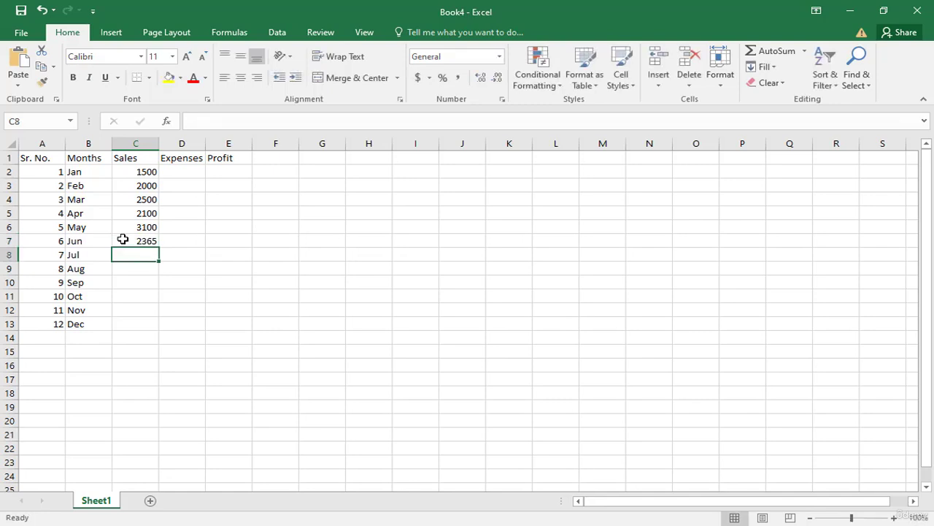
Enter the Sales figures 2167.54, 2356 and 2154 for Jul to Sep in cells C8 to C10.
type("21")
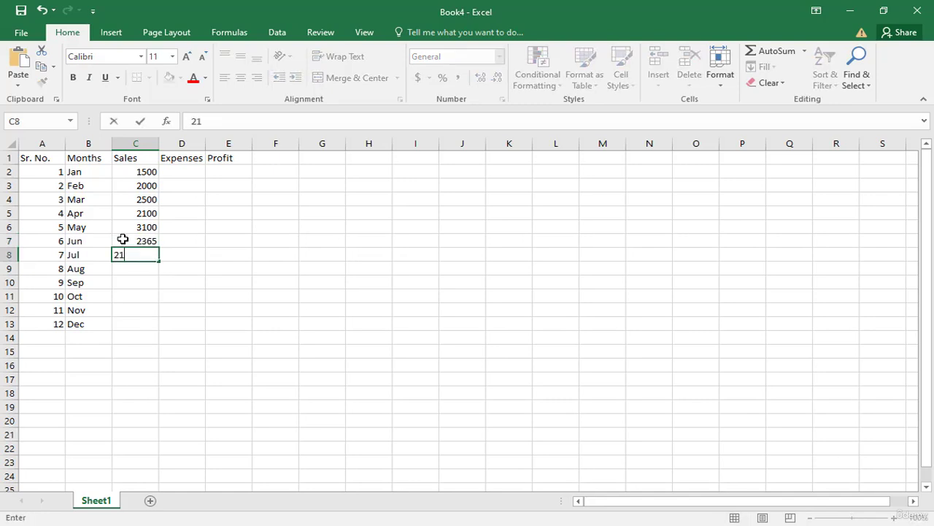
type("67.54")
key("Return")
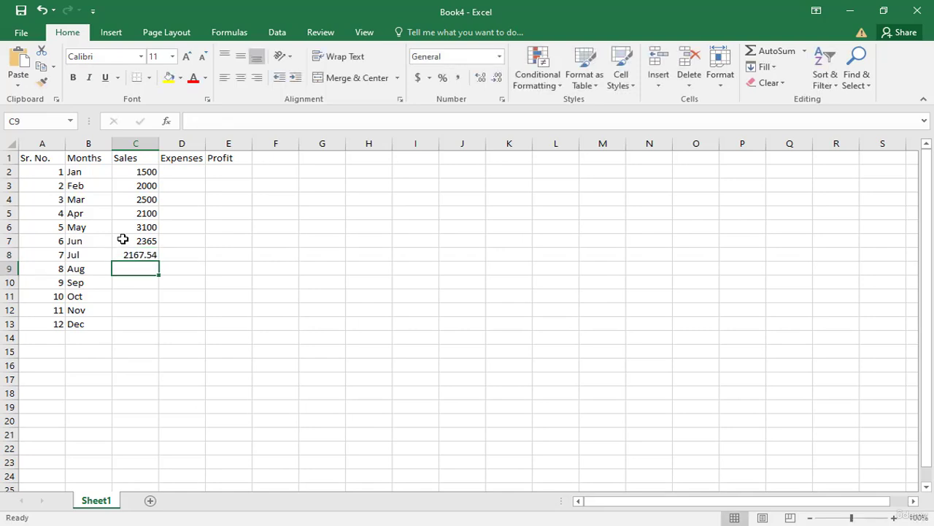
type("2356")
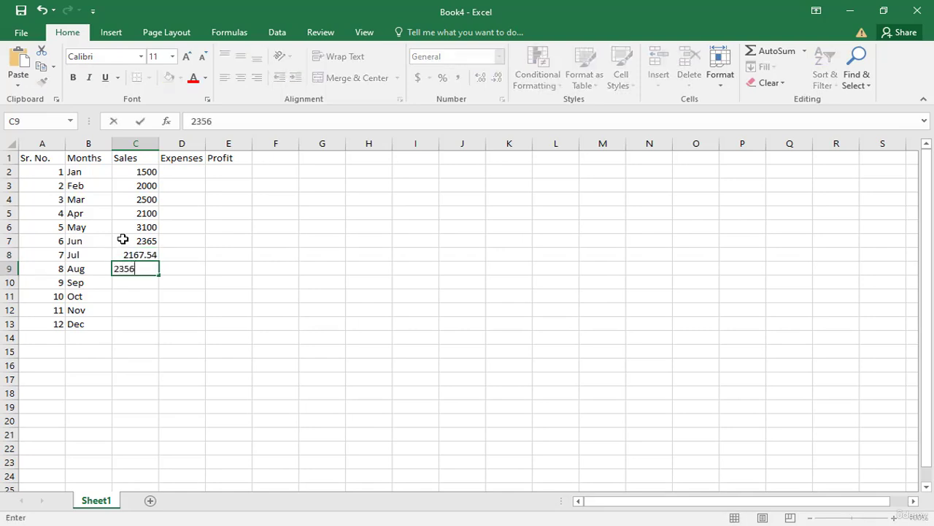
key("Return")
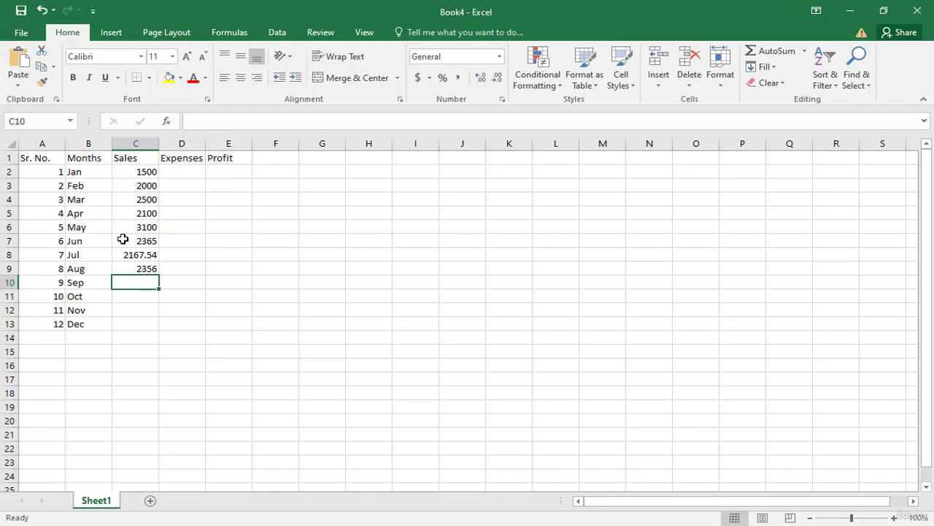
type("2154")
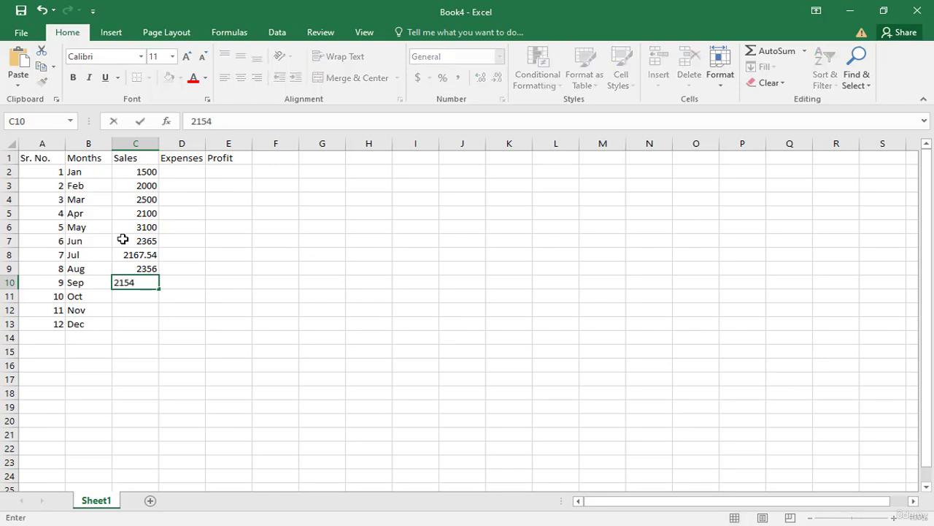
key("Return")
Enter the Sales figures 4567, 4398 and 3217 for Oct to Dec in cells C11 to C13.
type("4567")
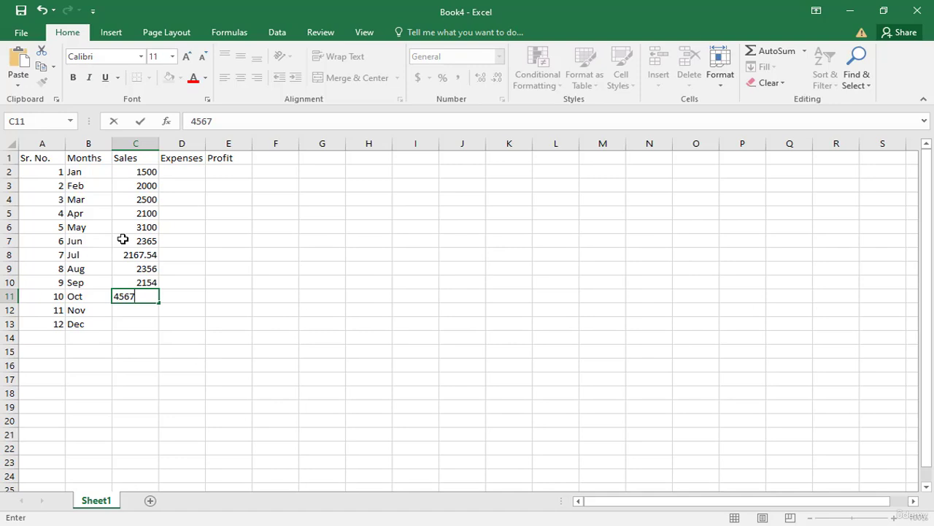
key("Return")
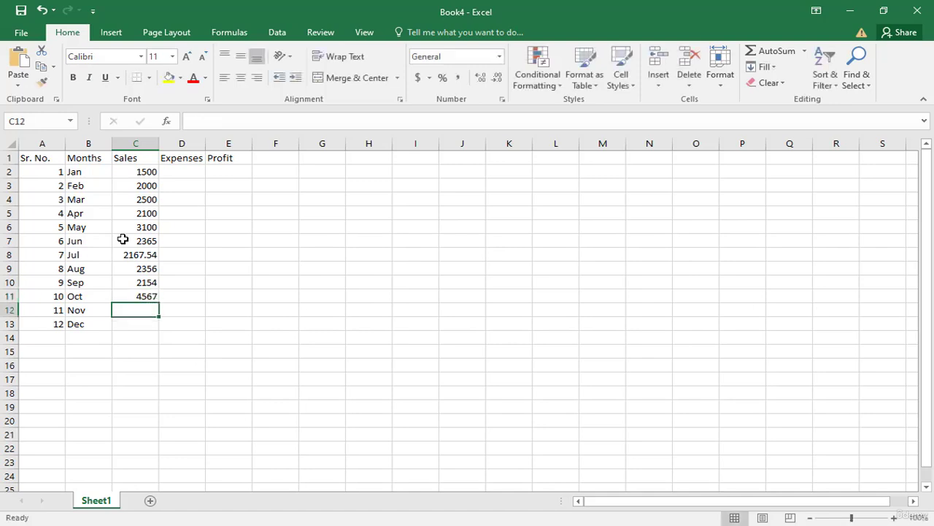
type("43")
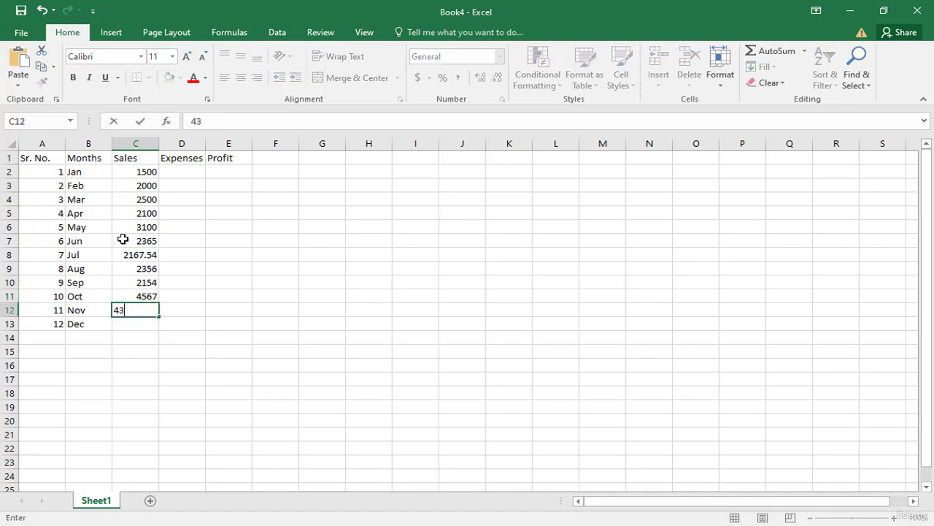
type("98")
key("Return")
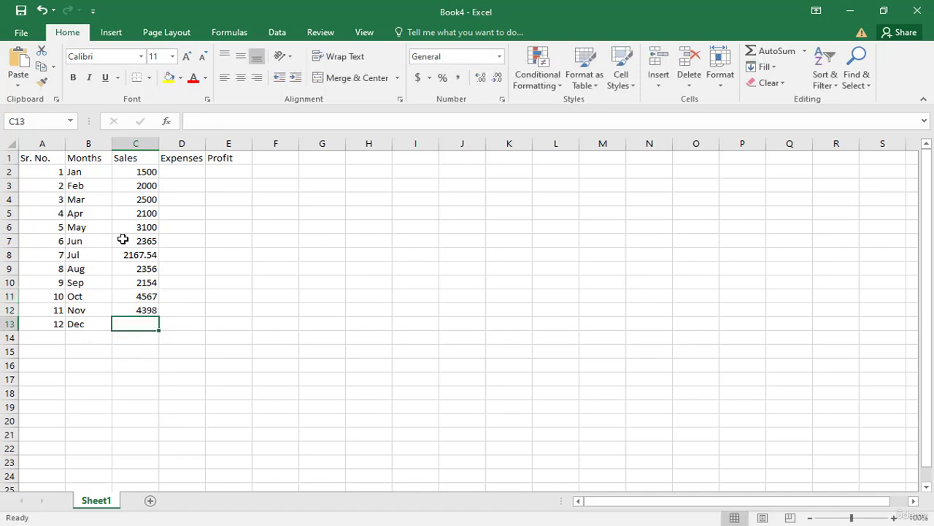
type("3217")
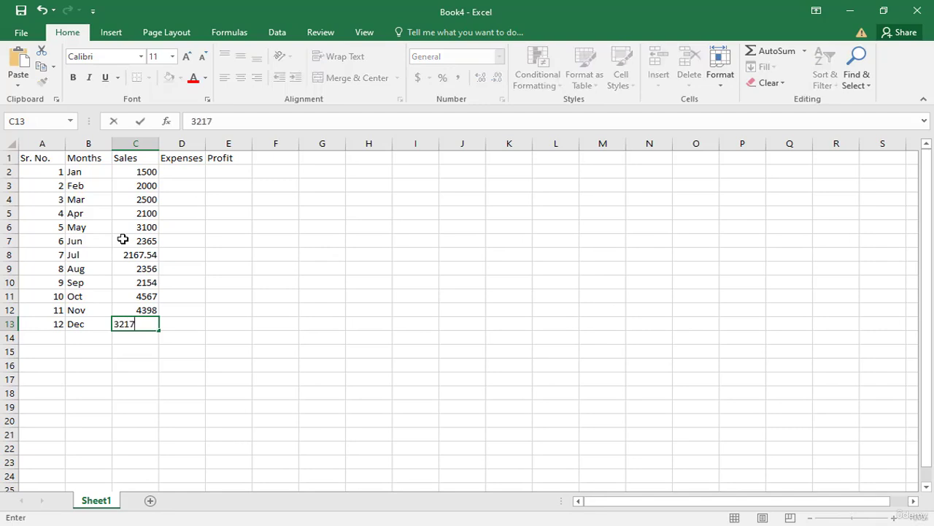
key("Return")
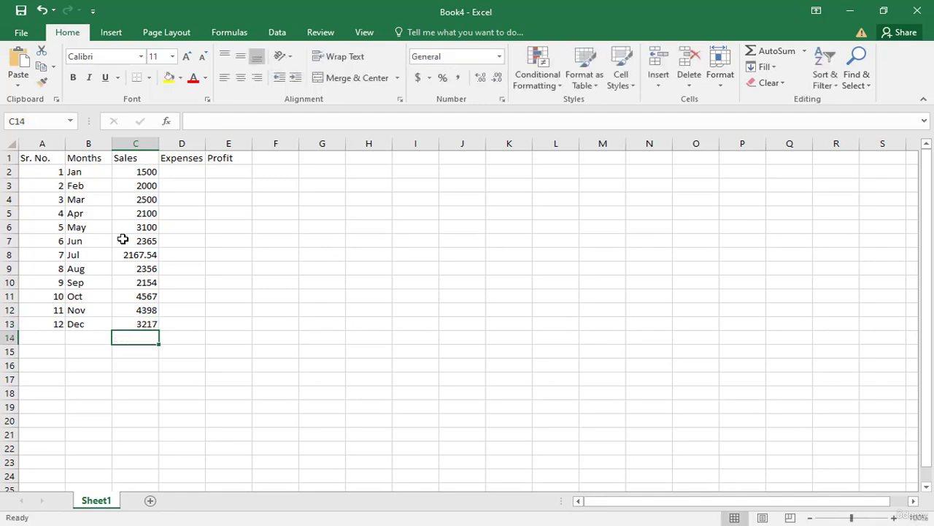
Enter the Expenses figures 1000, 2343 and 1234 for Jan to Mar in cells D2 to D4.
left_click(183, 173)
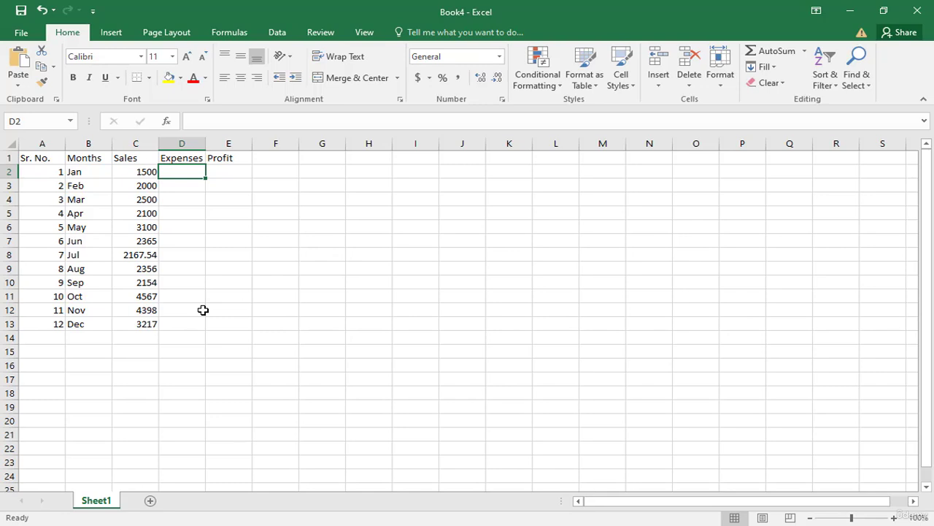
type("1000")
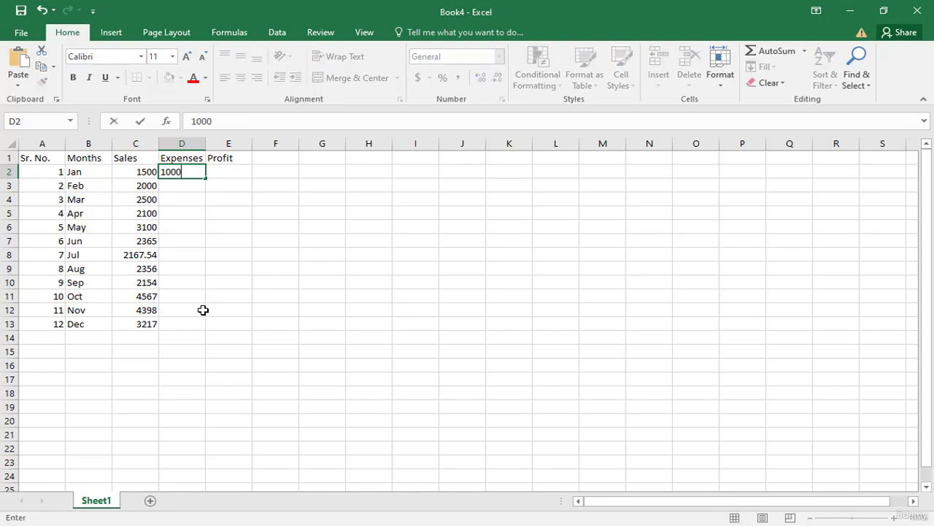
key("Return")
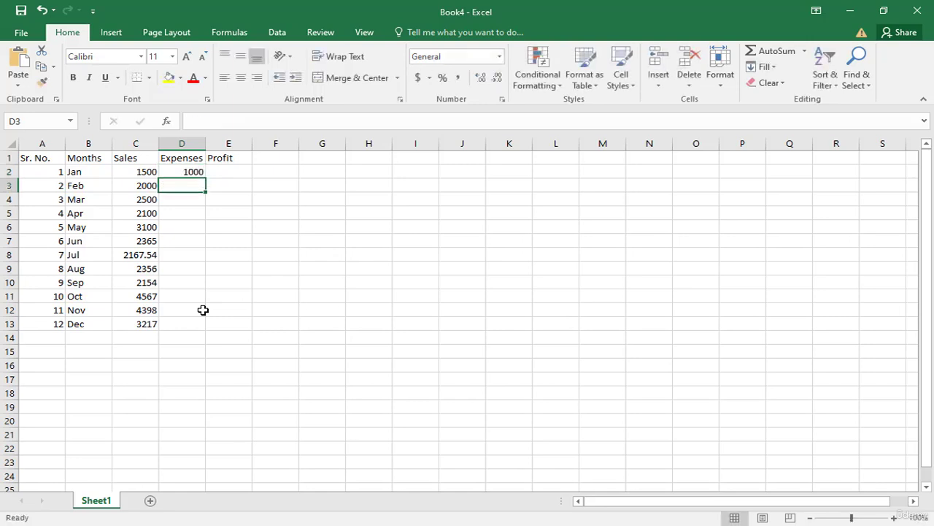
type("234")
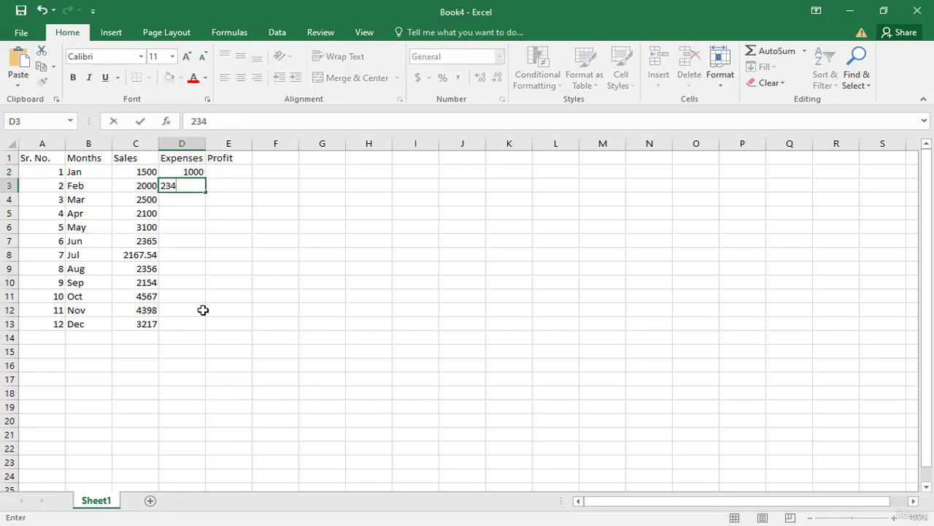
type("3")
key("Return")
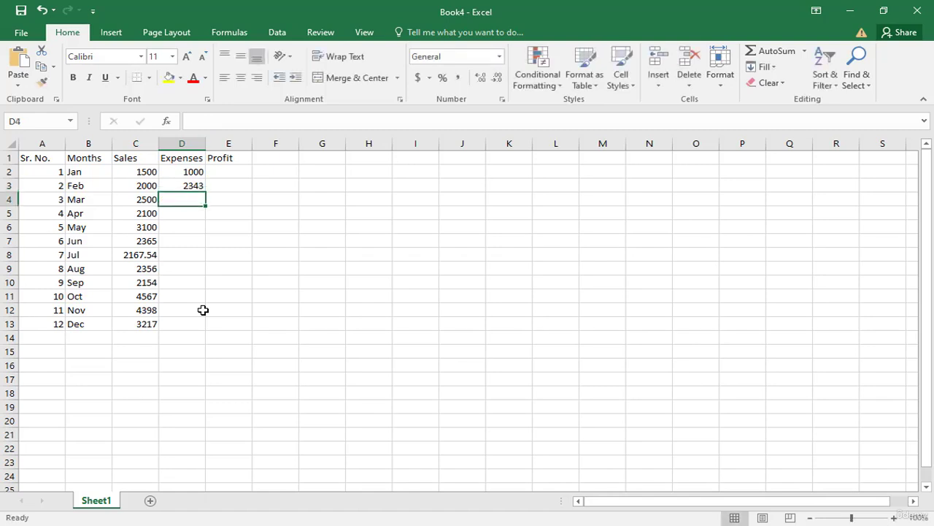
type("1234")
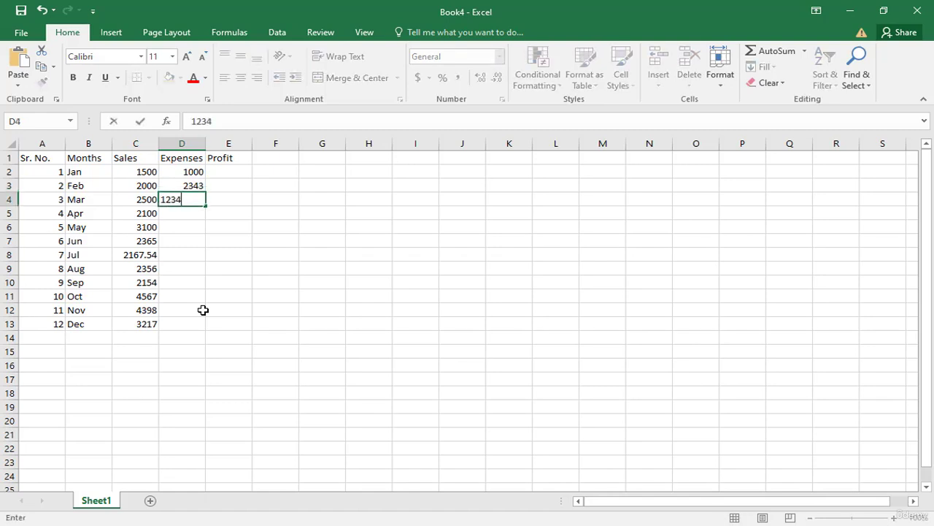
key("Return")
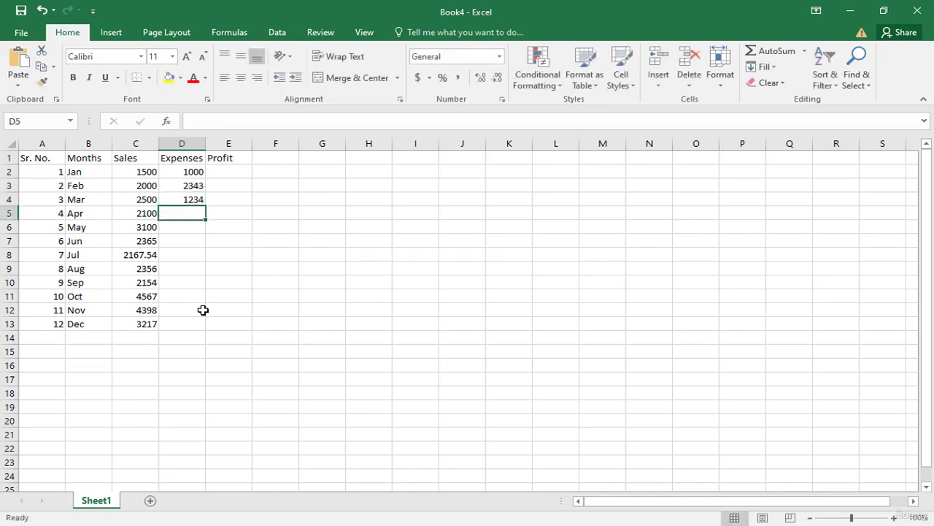
Enter the Expenses figures 5432, 1254 and 6543 for Apr to Jun in cells D5 to D7.
type("5432")
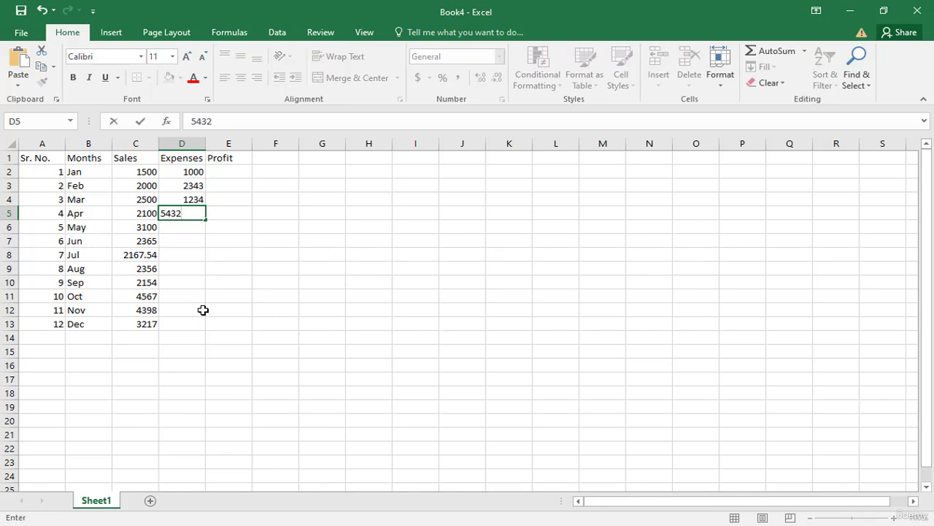
key("Return")
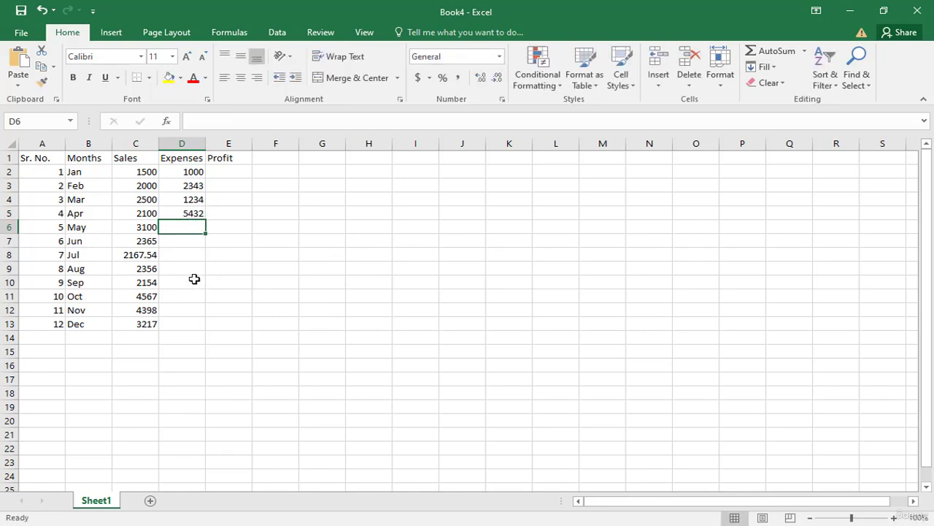
type("1254")
key("Return")
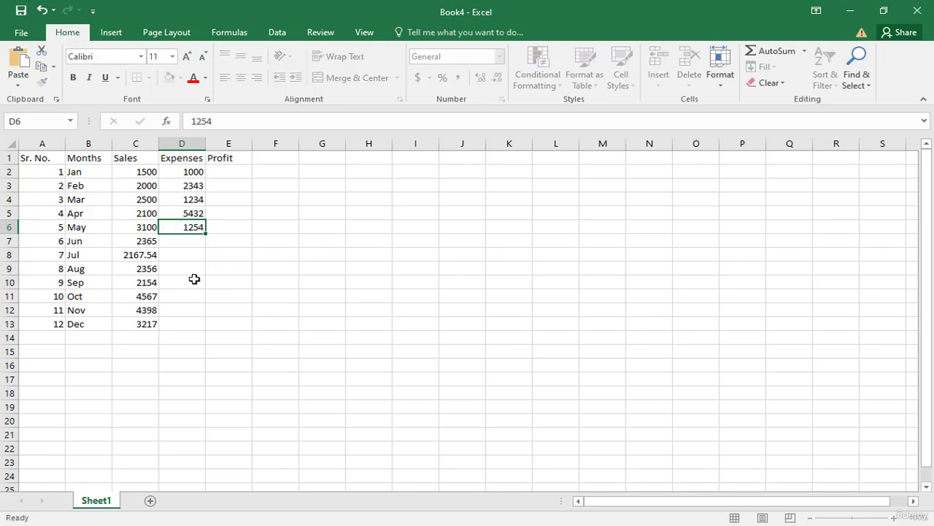
type("6543")
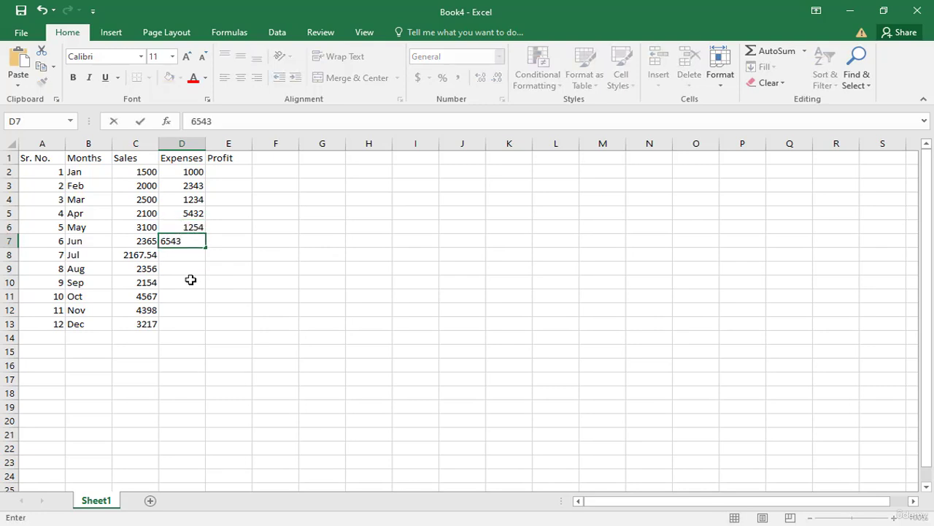
key("Return")
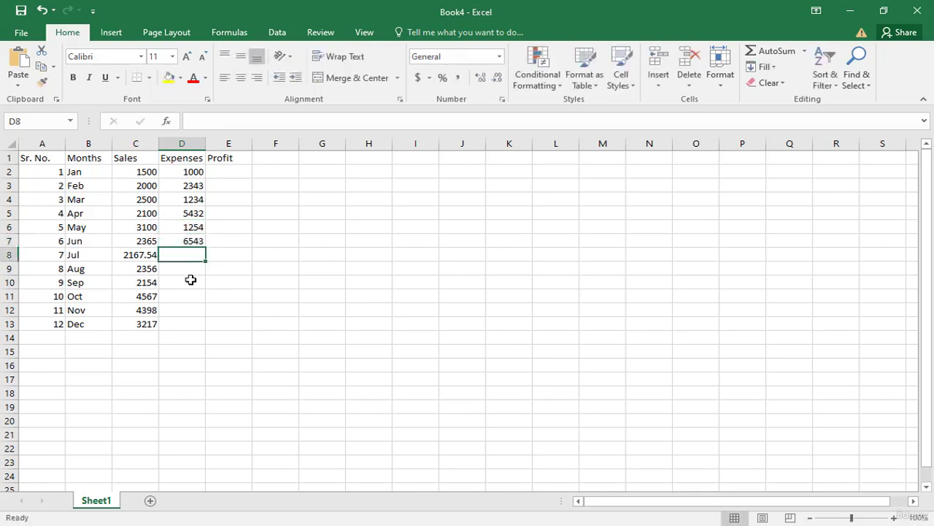
Enter the Expenses figures 984, 3465 and 1234 for Jul to Sep in cells D8 to D10.
type("984")
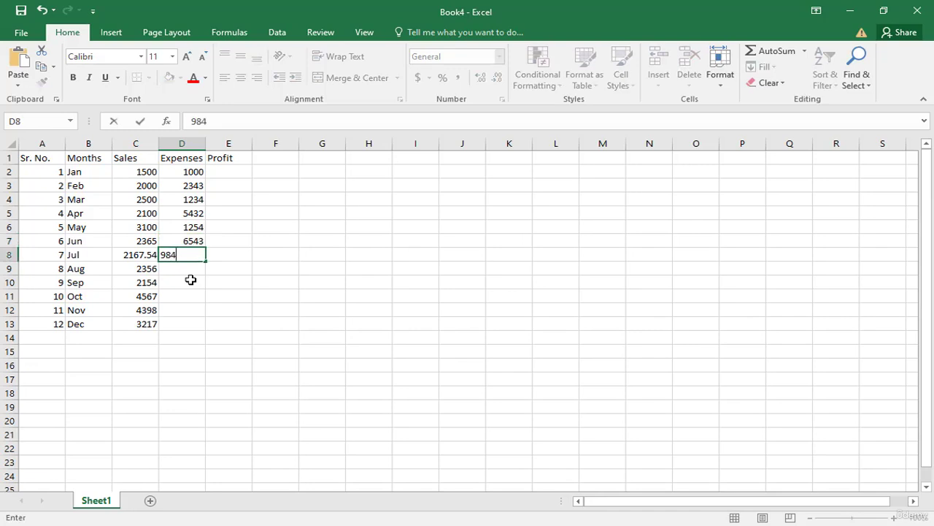
key("Return")
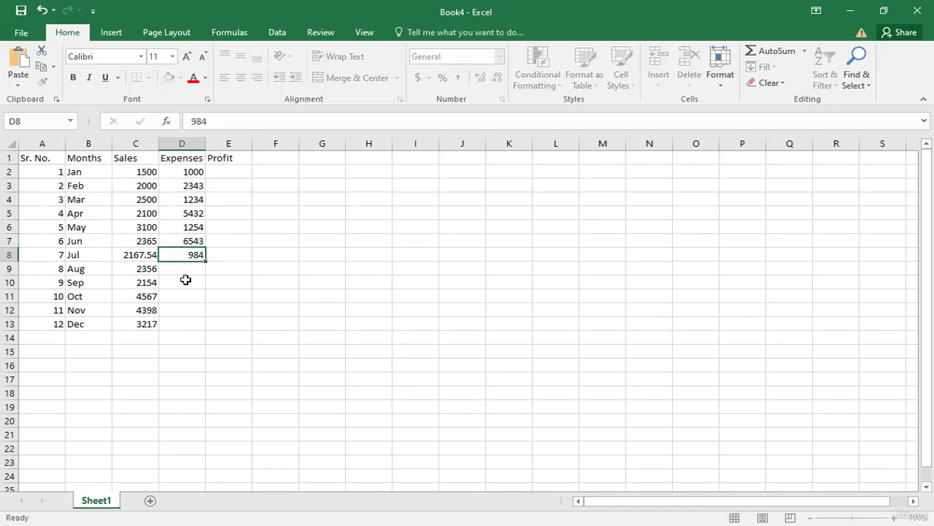
type("3465")
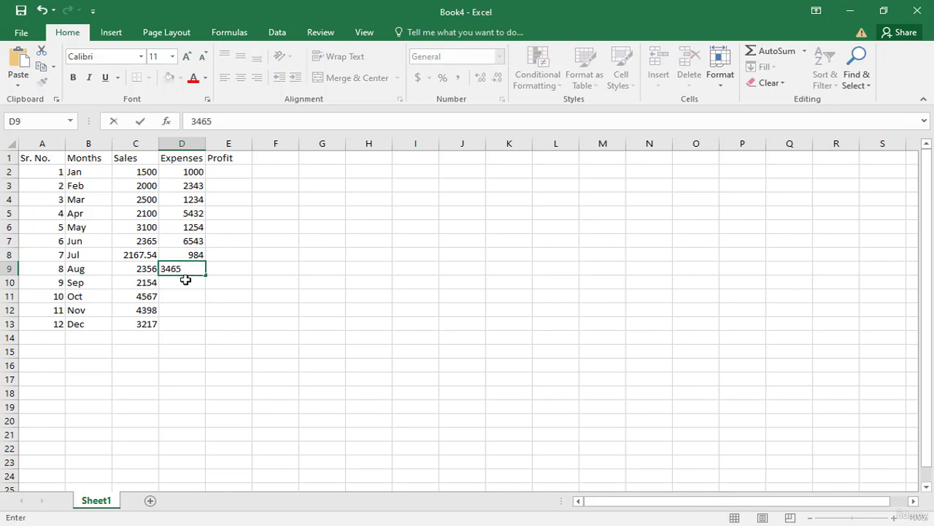
key("Return")
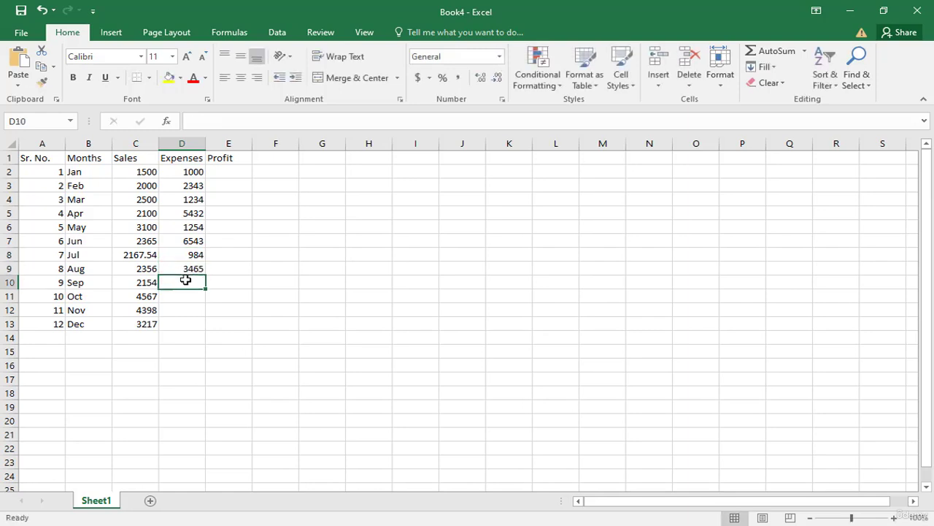
type("1234")
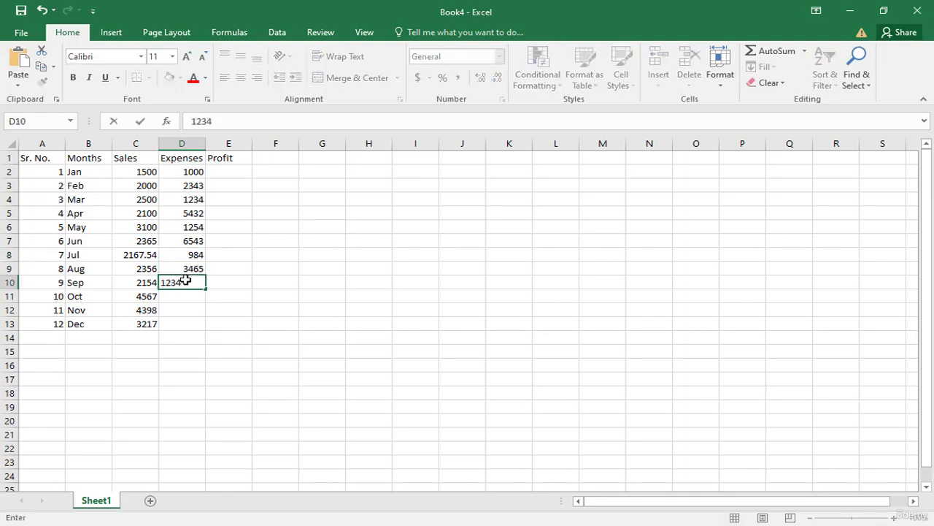
key("Return")
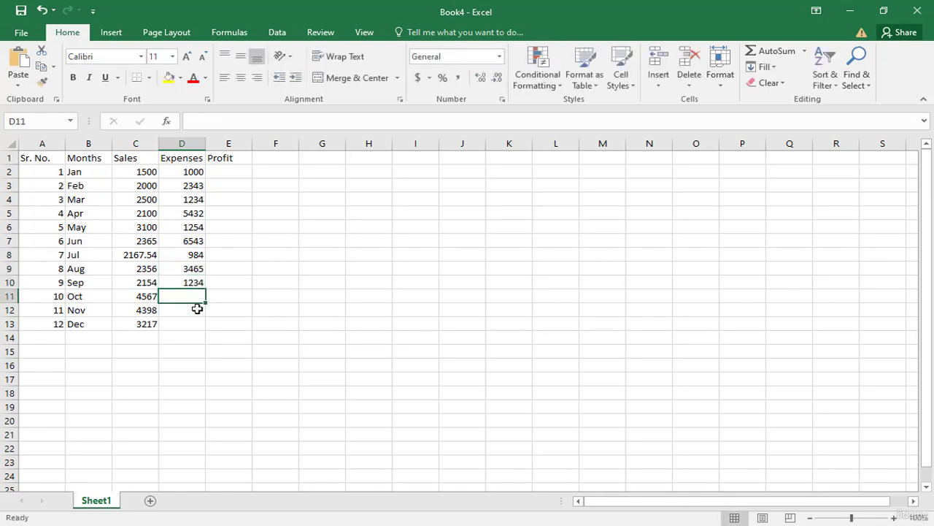
Enter the Expenses figures 6542, 1234 and 1431 for Oct to Dec in cells D11 to D13.
type("6542")
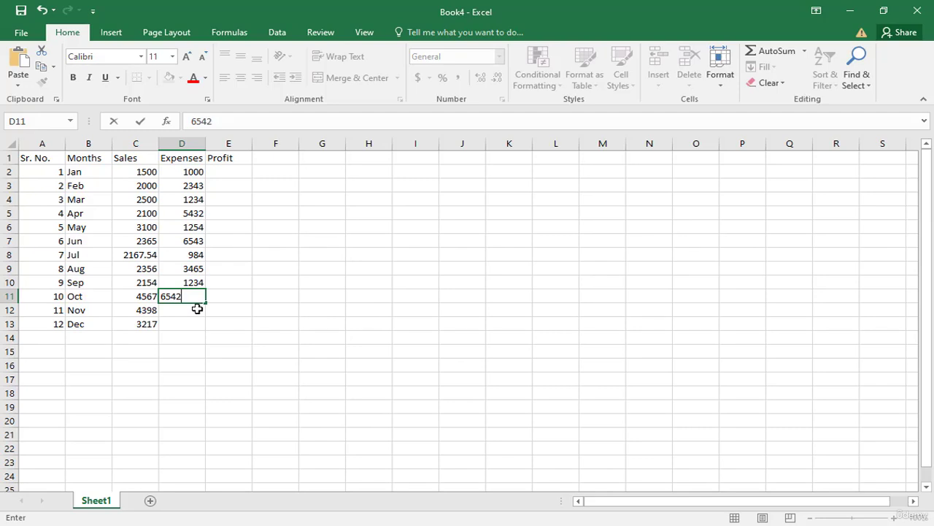
key("Return")
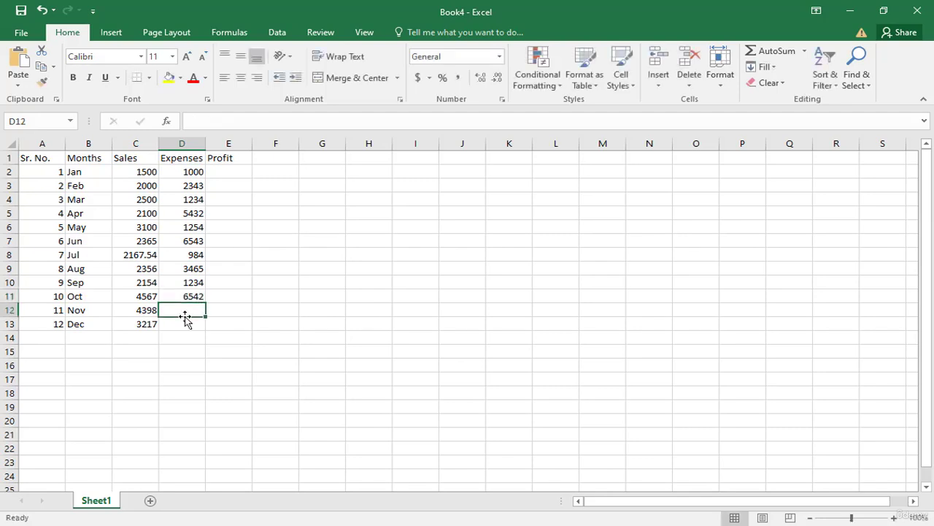
type("1234")
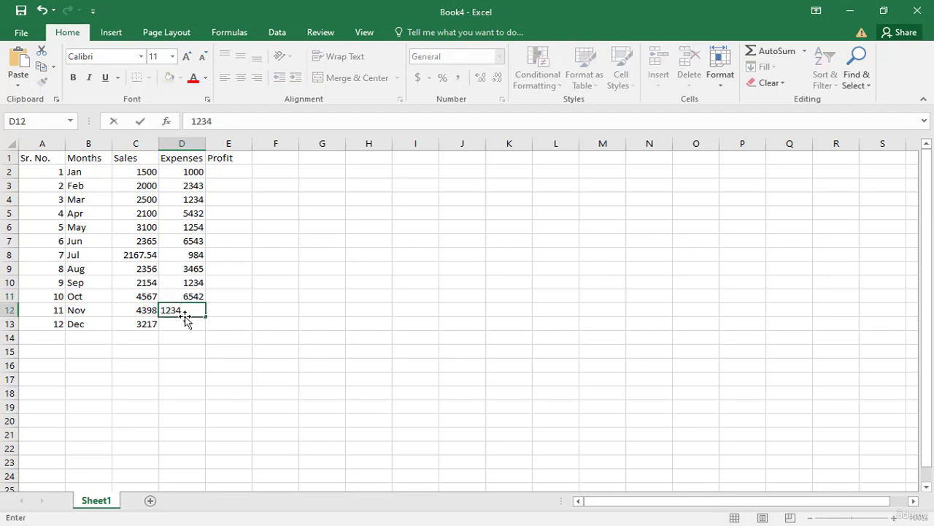
key("Return")
type("1")
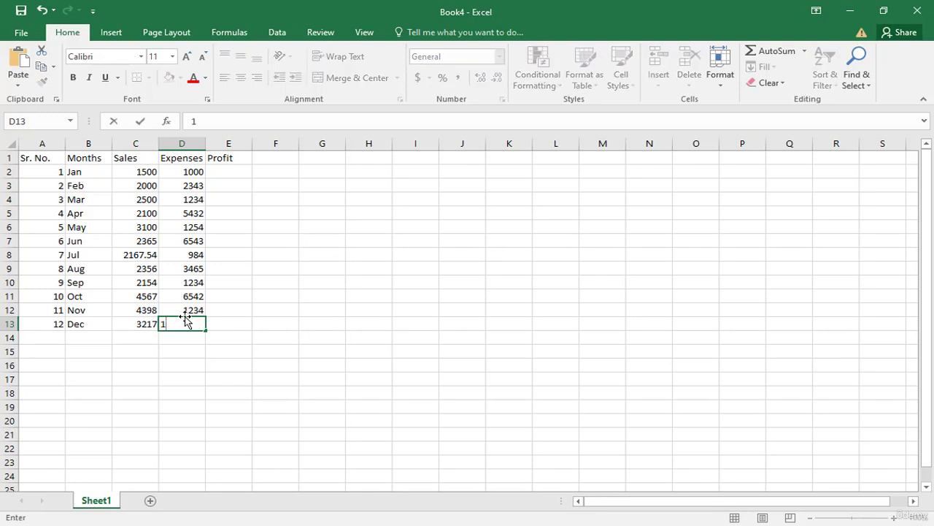
type("431")
key("Return")
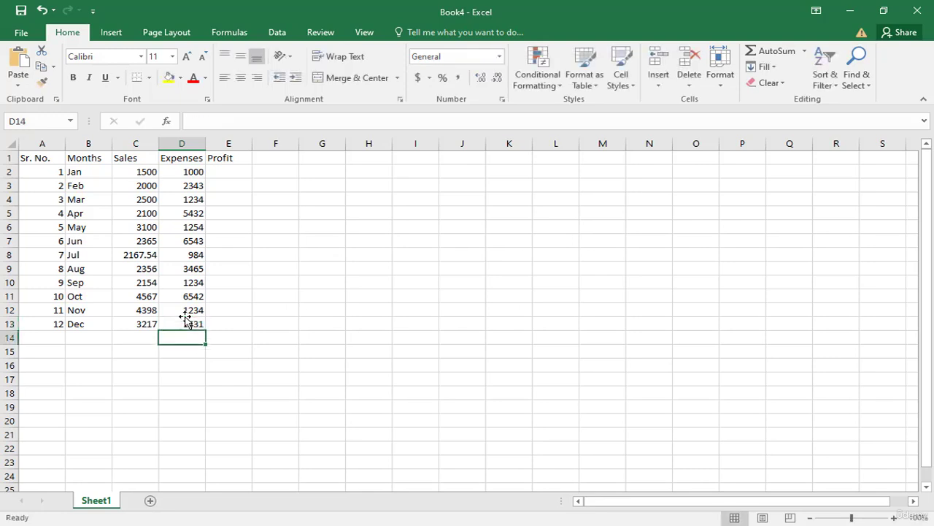